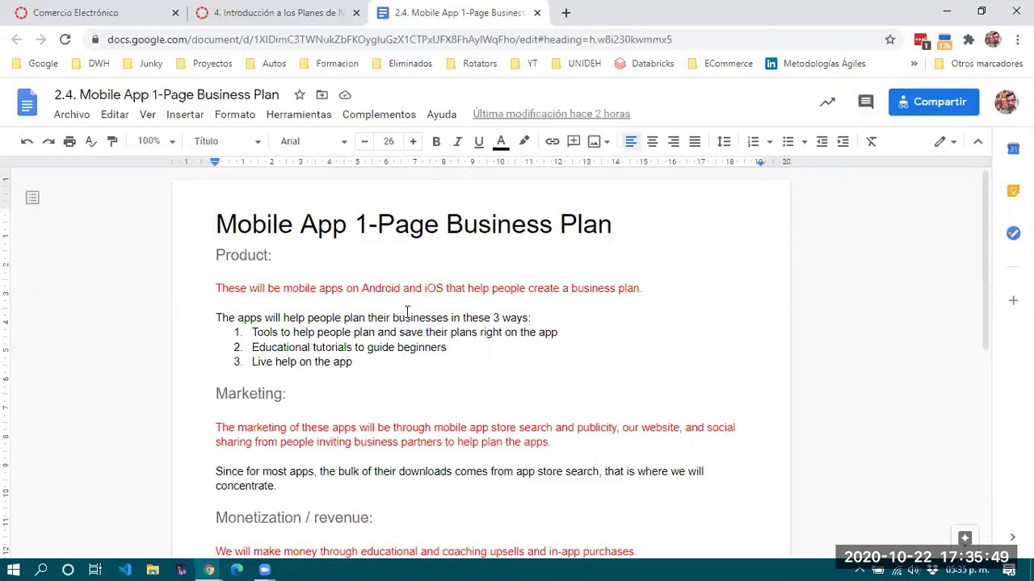
scroll(406, 309, "down", 5)
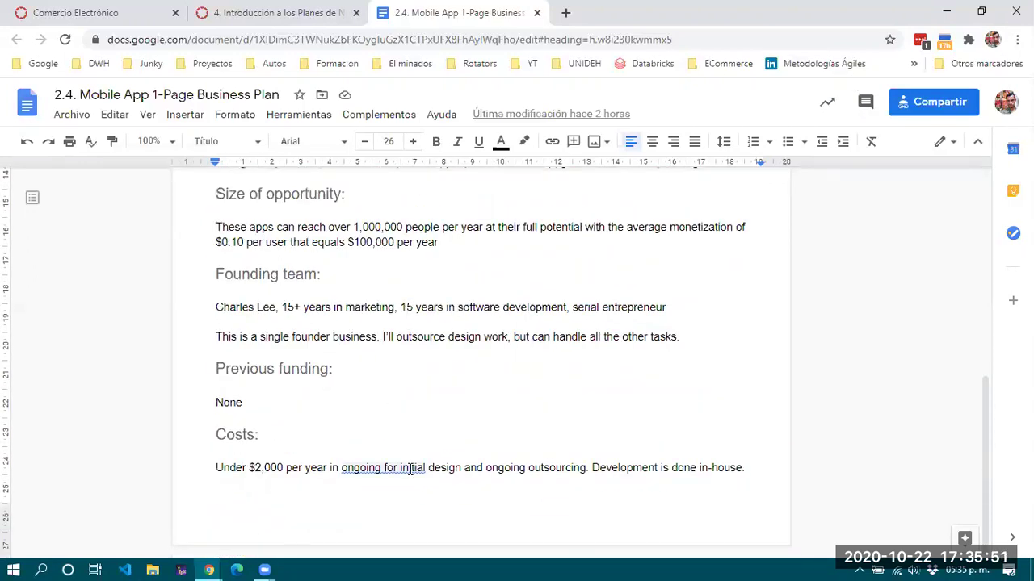
key("ctrl+Home")
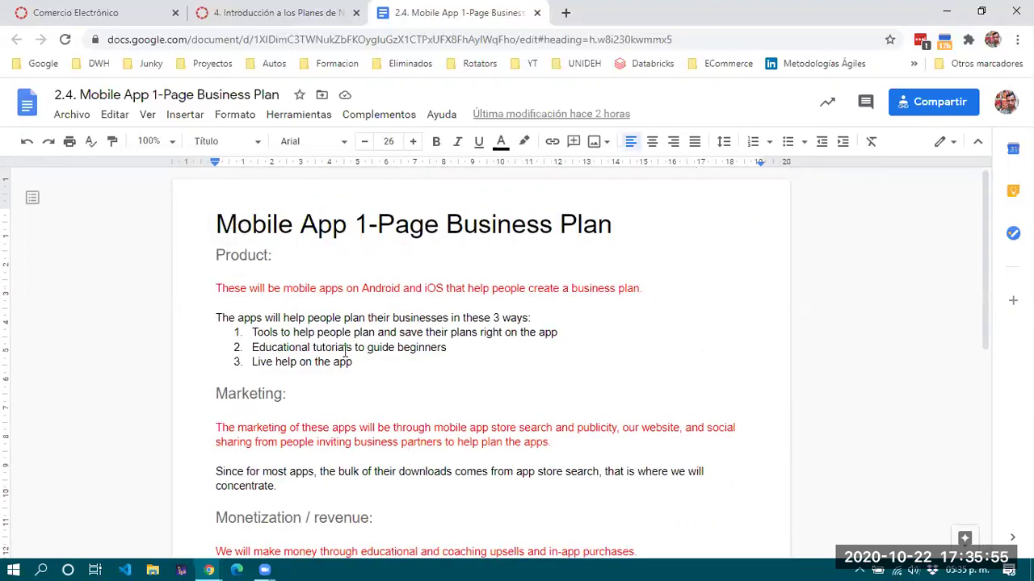
key("ctrl+End")
key("ctrl+Home")
left_click_drag(217, 296, 644, 289)
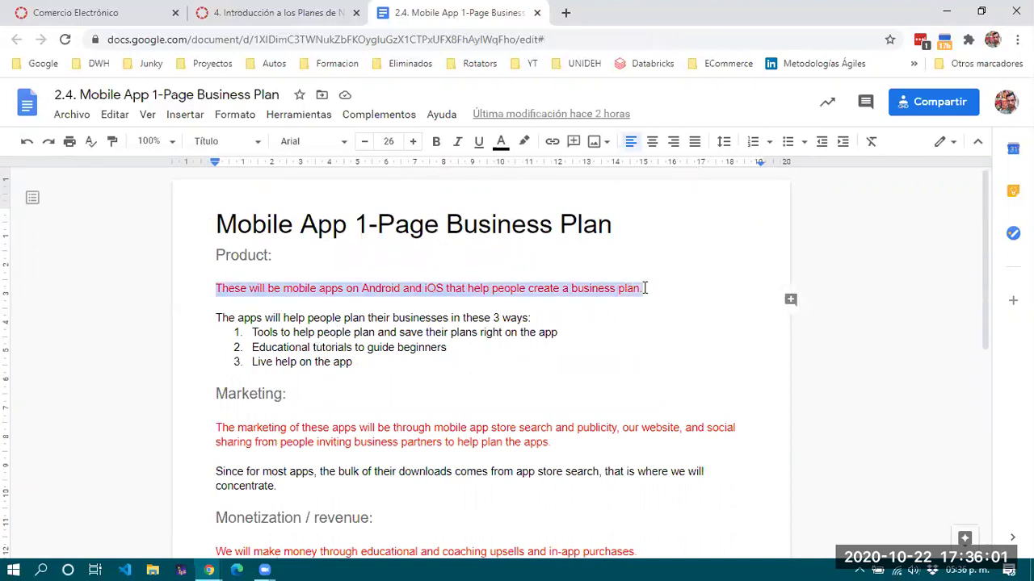
left_click(291, 317)
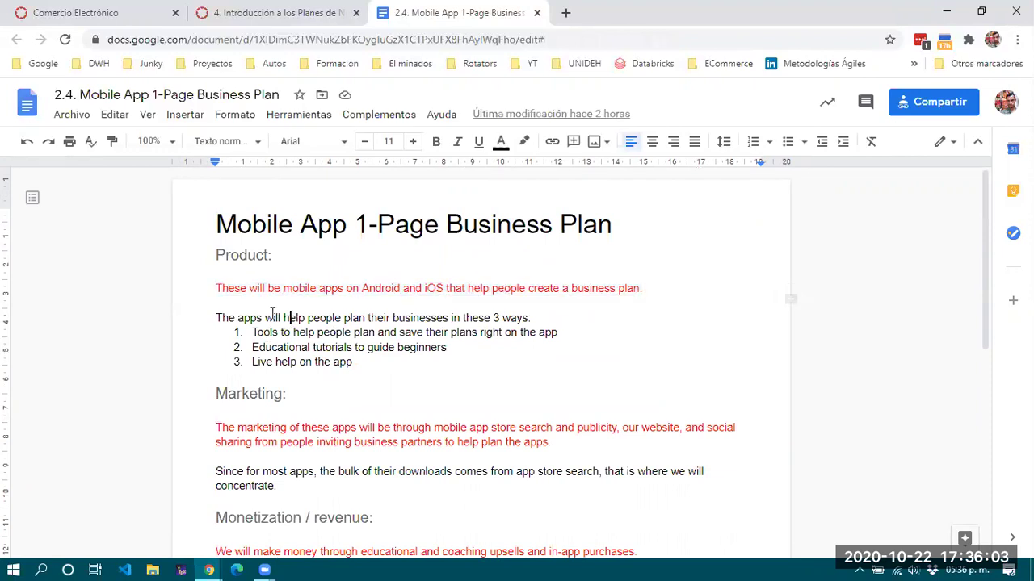
left_click_drag(216, 290, 650, 290)
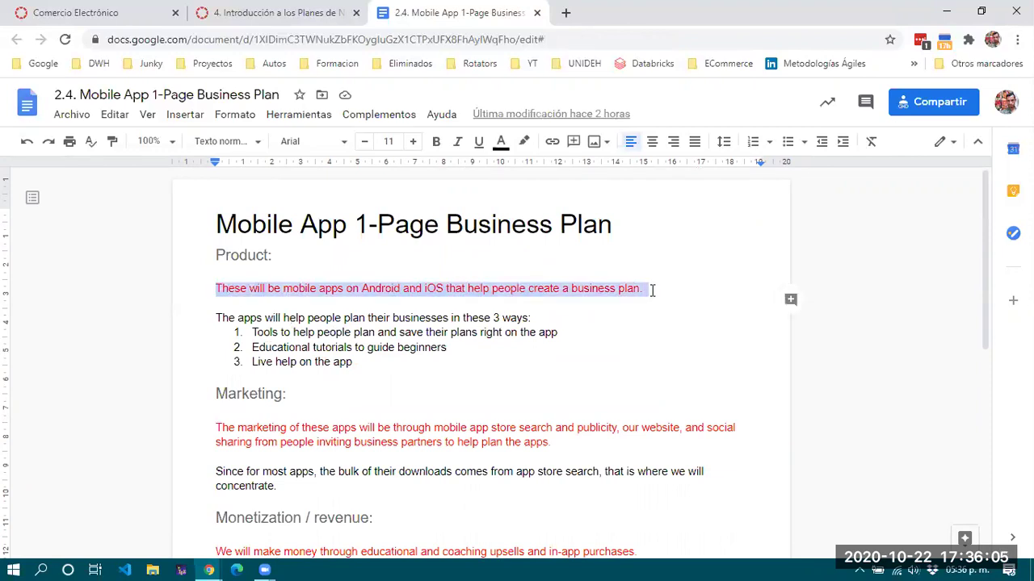
left_click(650, 288)
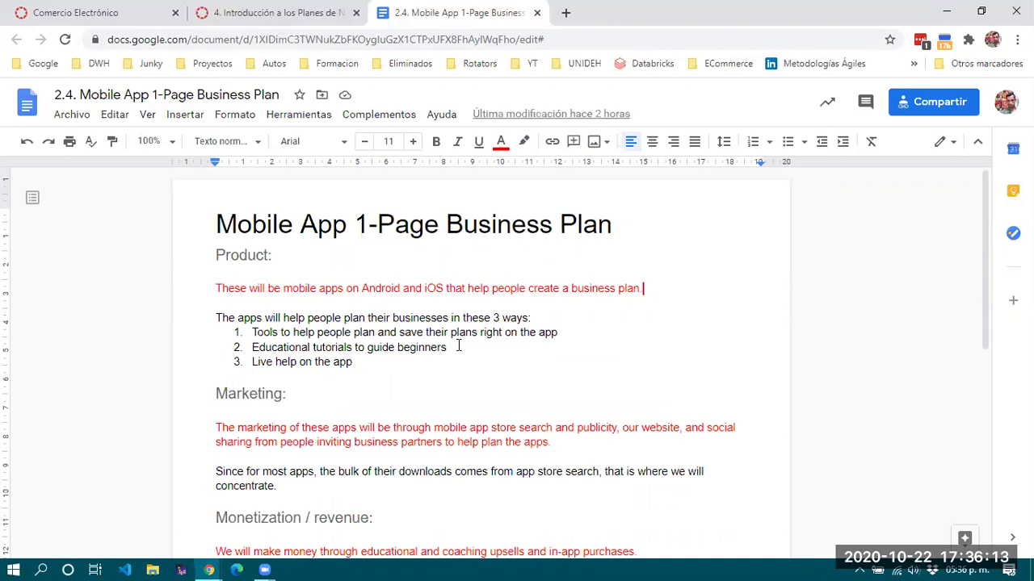
left_click(460, 345)
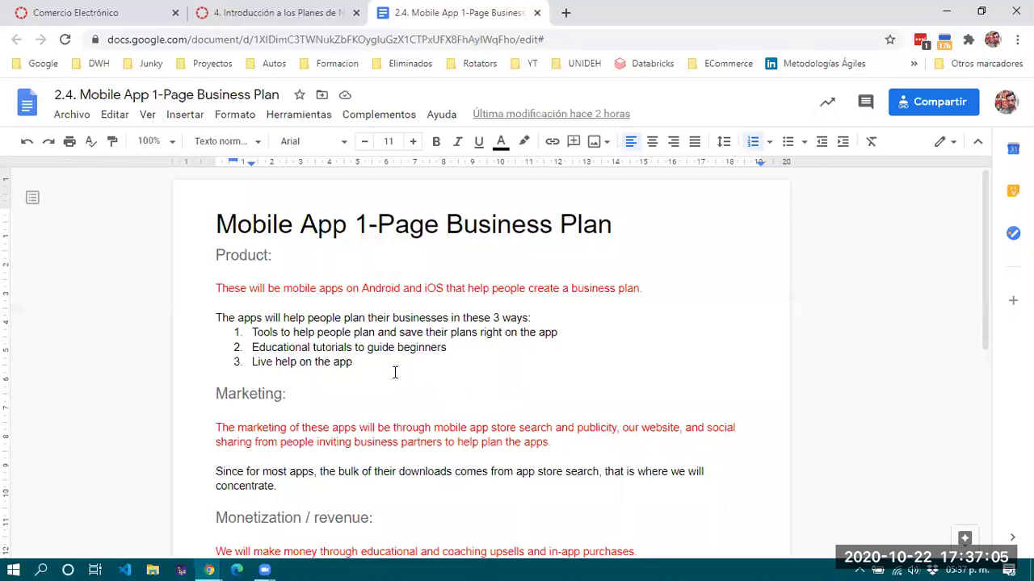
triple_click(521, 286)
left_click(313, 308)
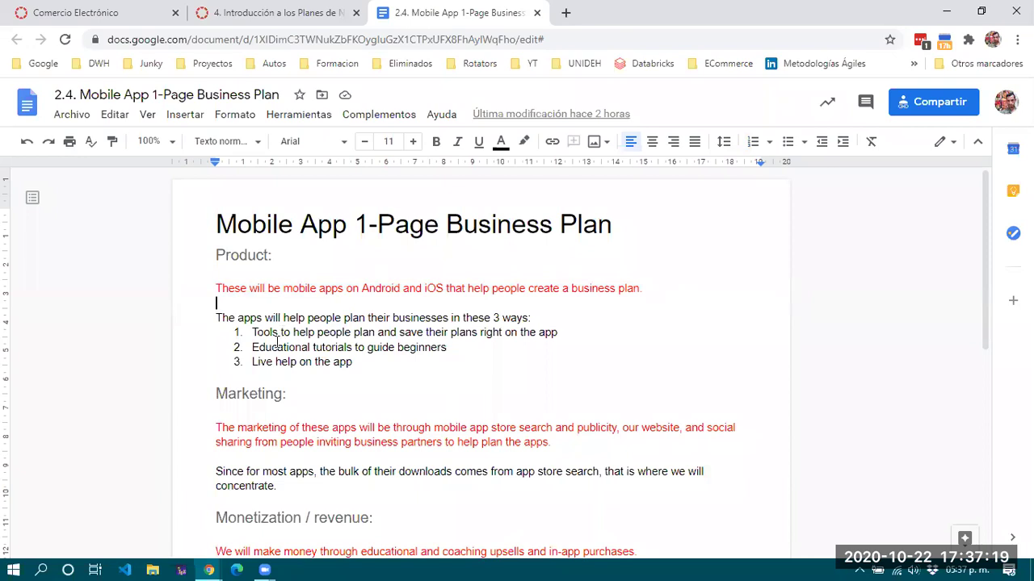
left_click(204, 257)
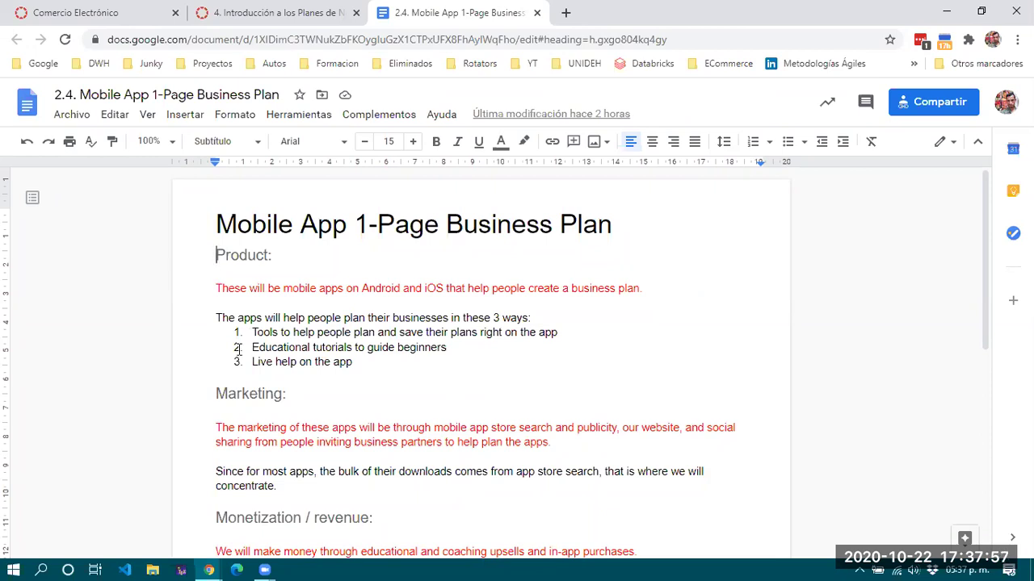
left_click(230, 347)
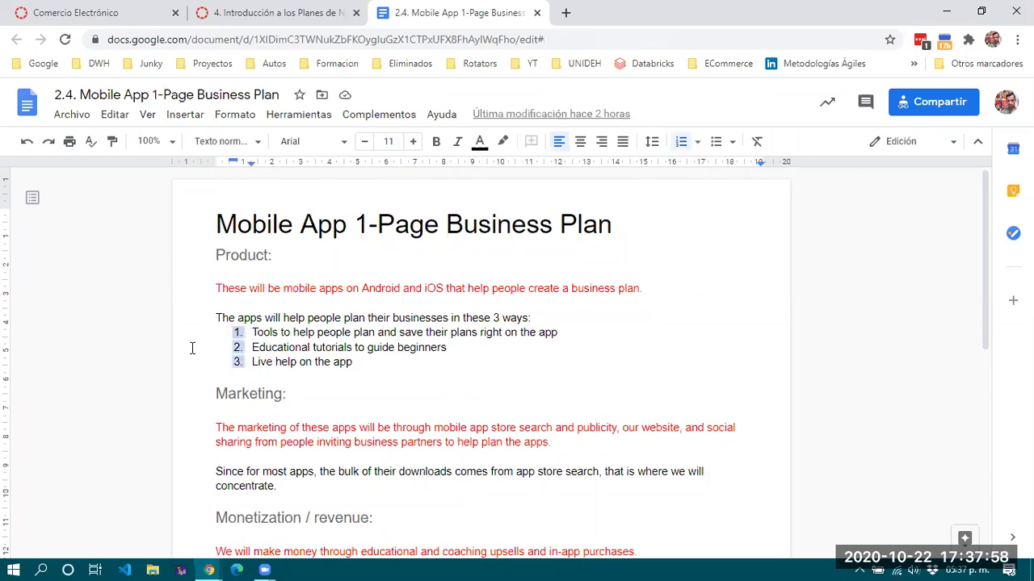
left_click(254, 347)
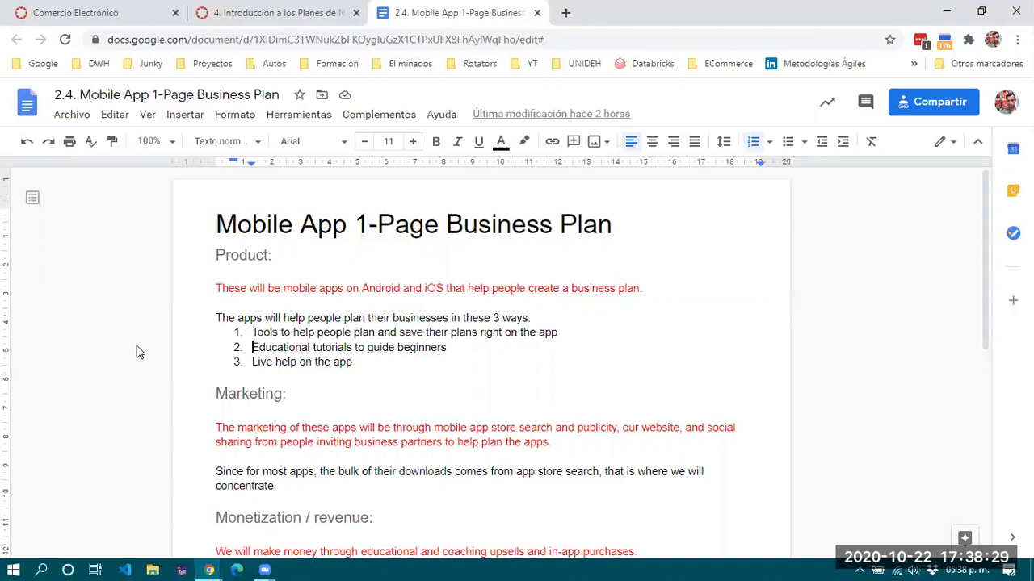
scroll(137, 346, "down", 3)
scroll(137, 352, "up", 1)
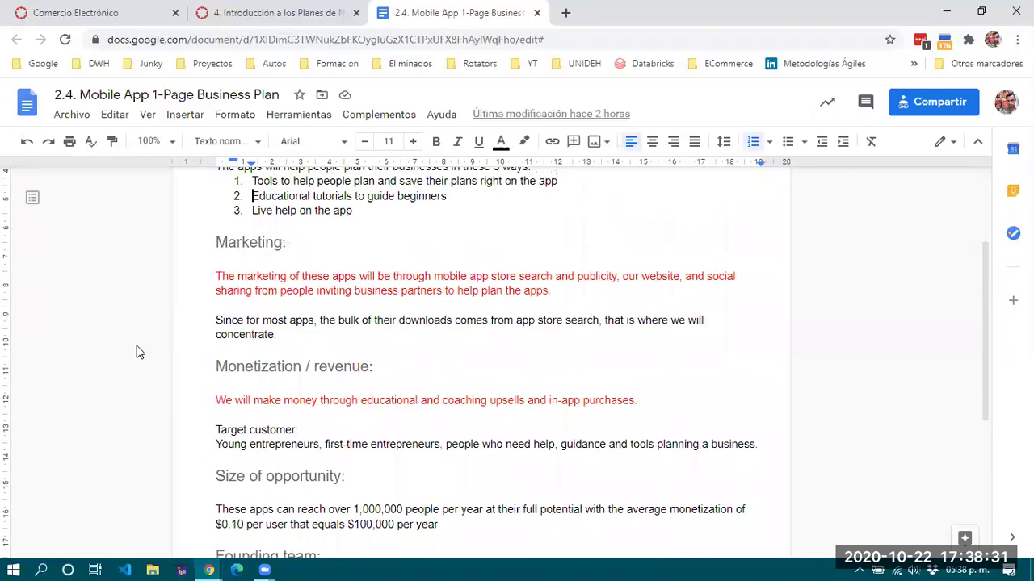
left_click(322, 246)
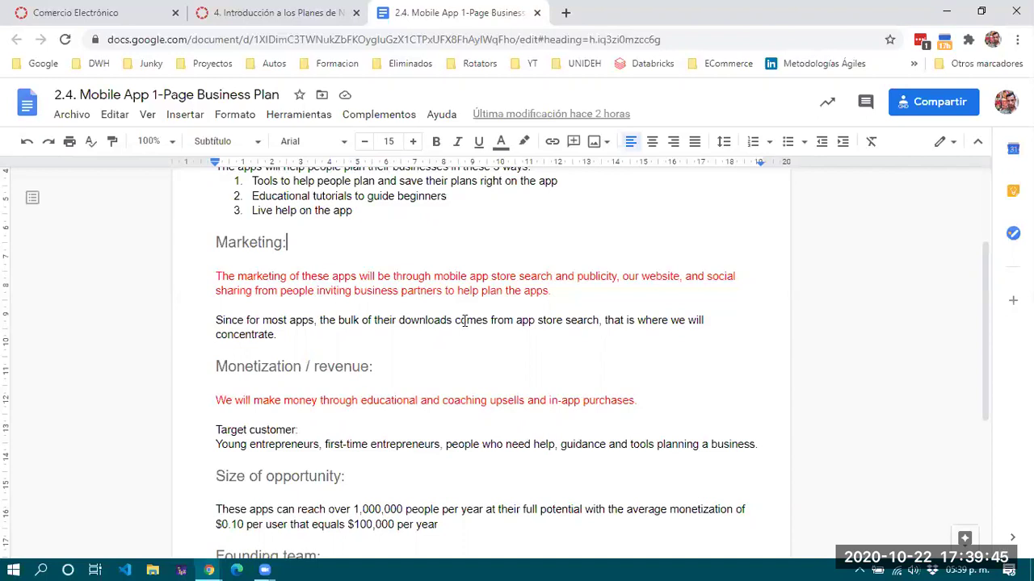
- Apply the Subtítulo style to the 'Target customer:' line so it matches the other section headings
scroll(287, 426, "down", 1)
left_click(285, 354)
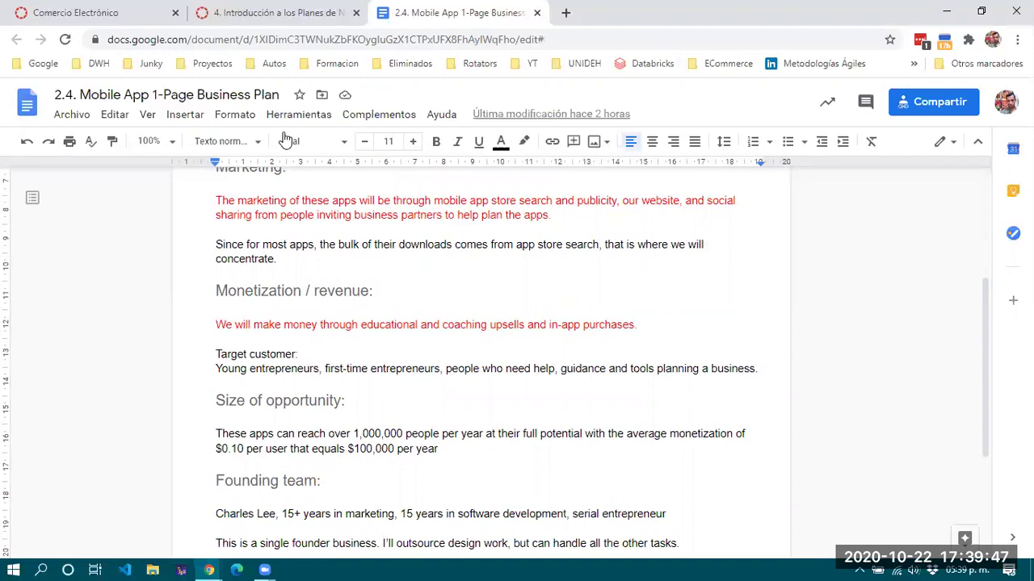
left_click(238, 143)
left_click(275, 271)
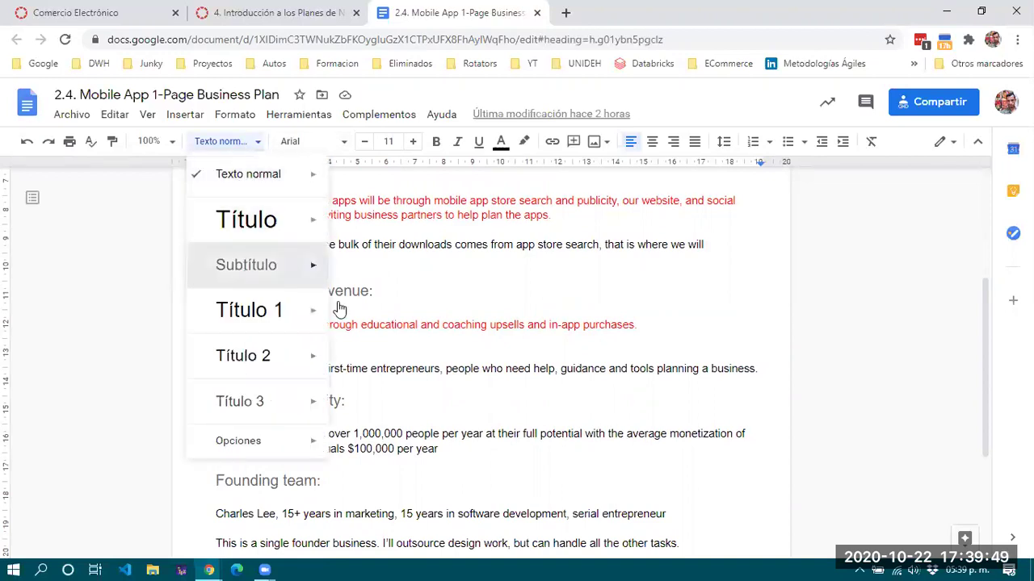
left_click(379, 361)
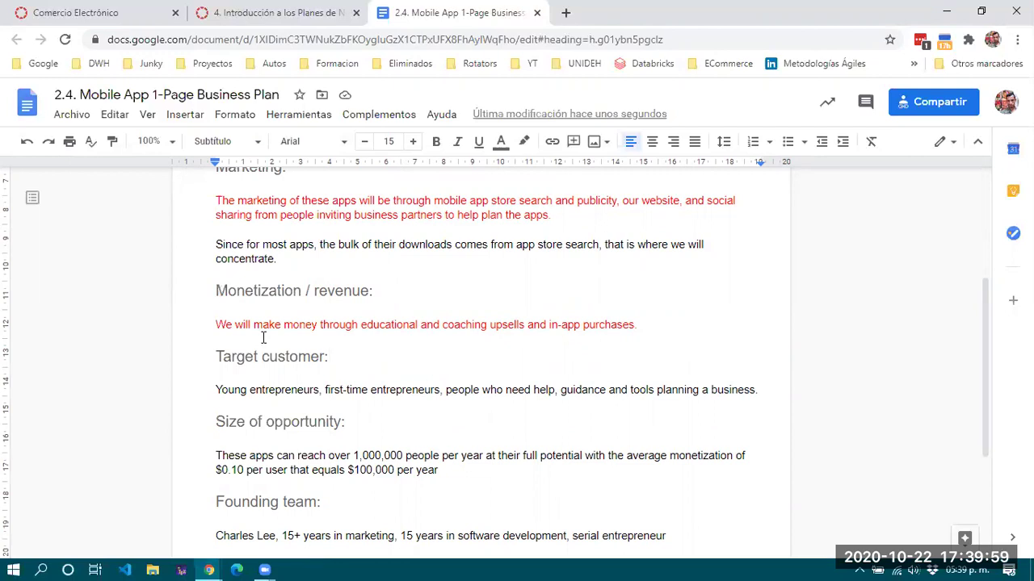
scroll(263, 337, "down", 2)
scroll(265, 339, "up", 1)
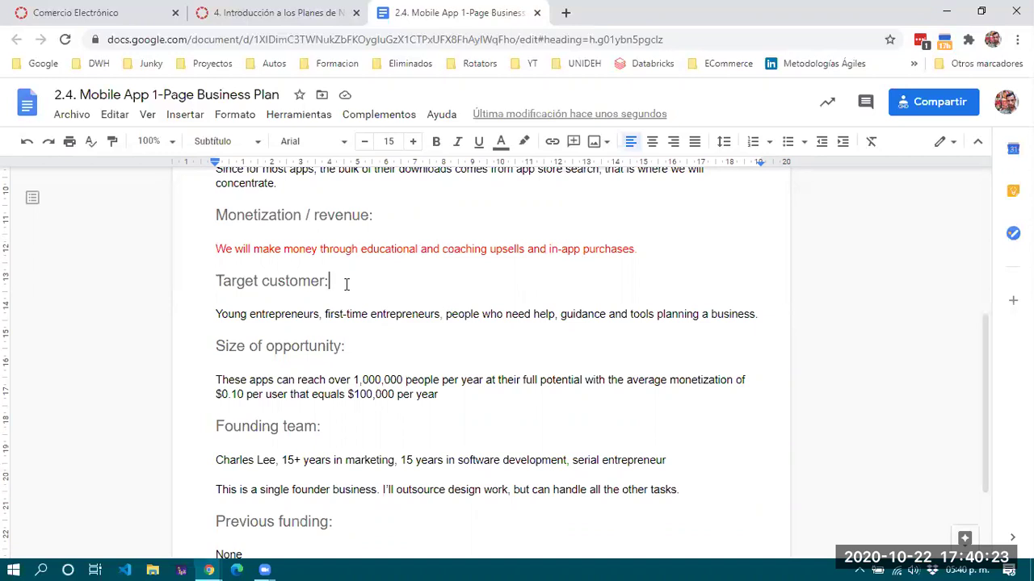
left_click_drag(331, 283, 214, 282)
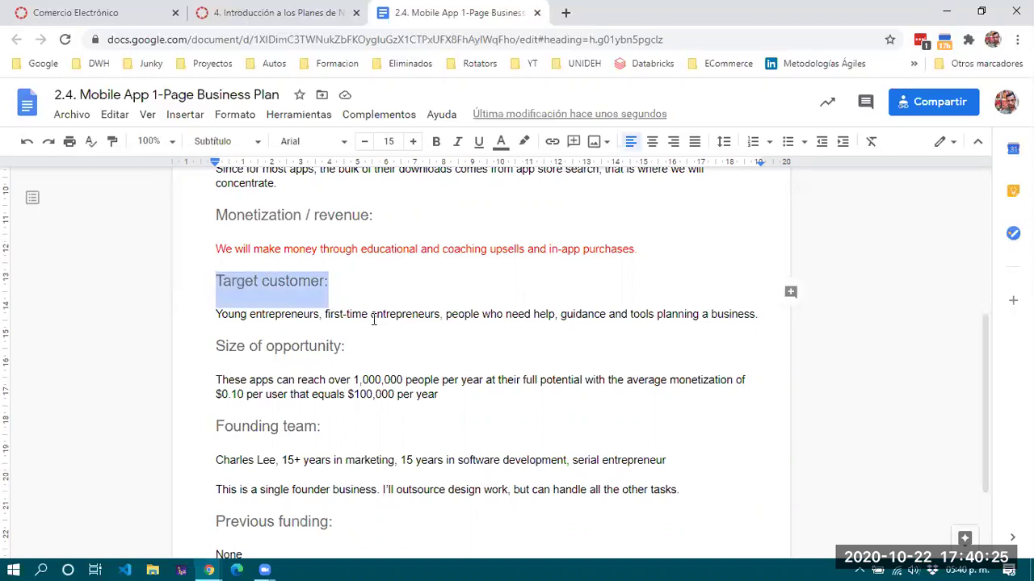
scroll(374, 319, "up", 3)
scroll(373, 319, "up", 1)
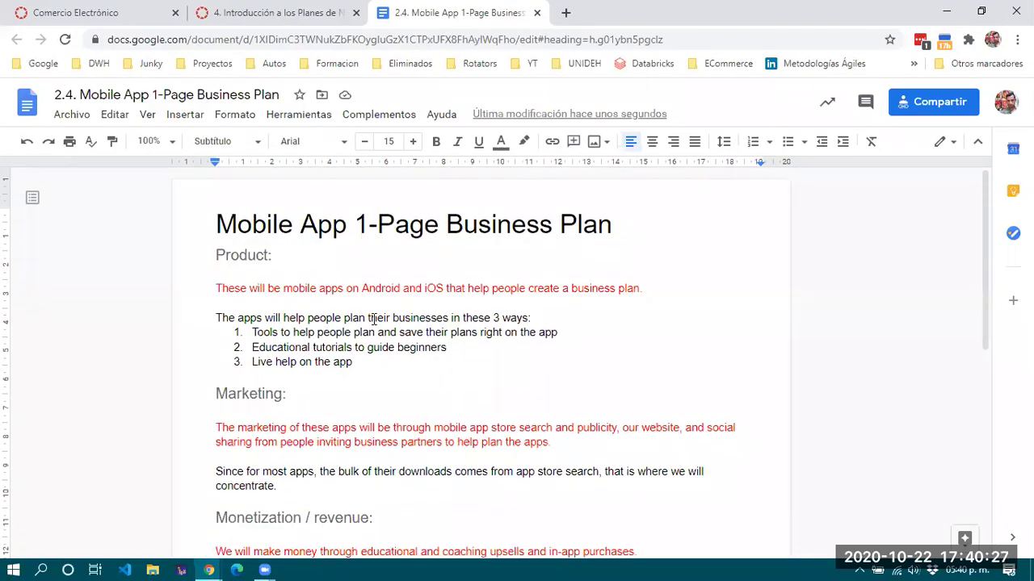
scroll(374, 318, "down", 1)
scroll(374, 319, "down", 3)
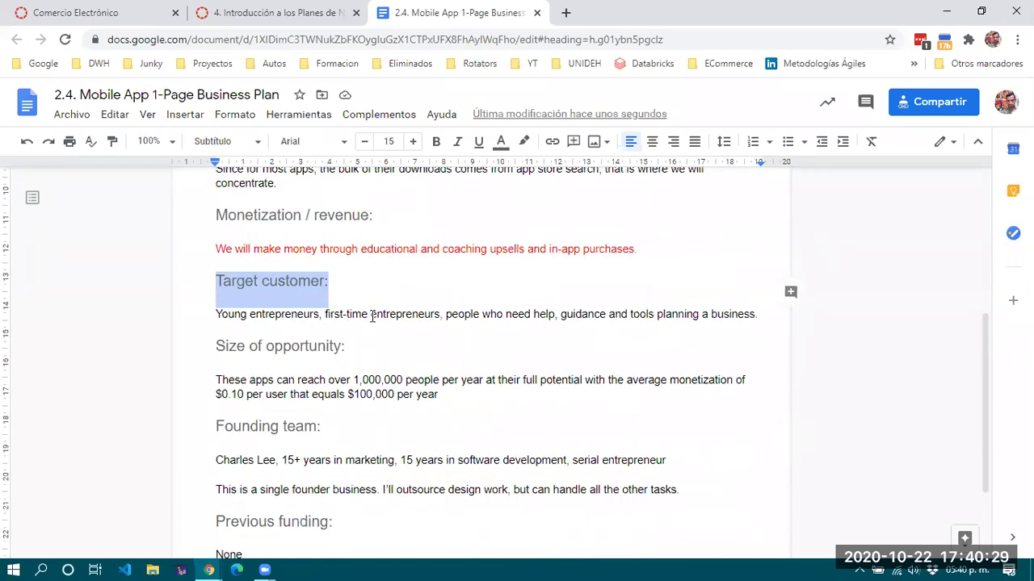
left_click(352, 287)
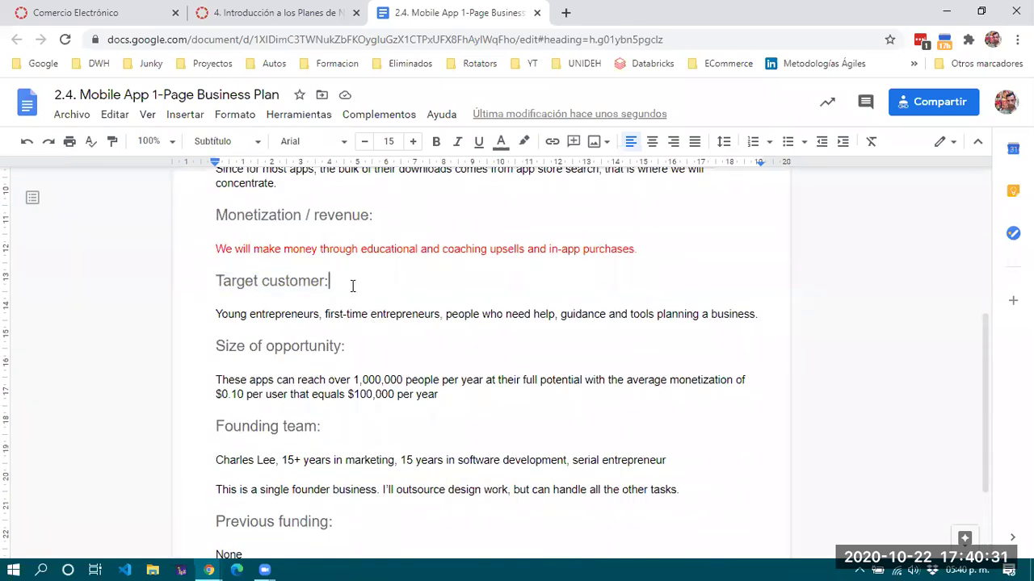
left_click(310, 281)
left_click_drag(332, 280, 192, 277)
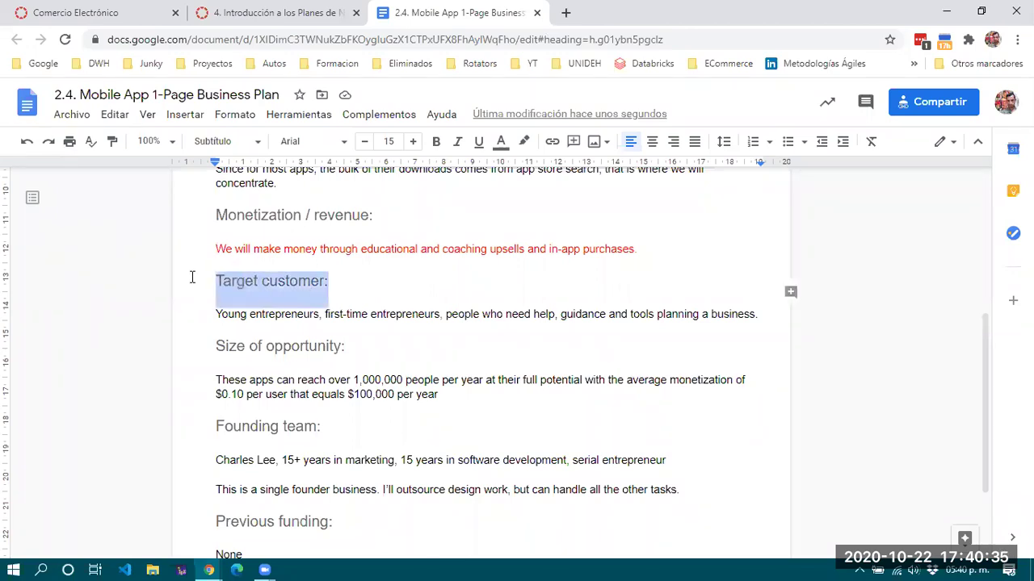
left_click(215, 312)
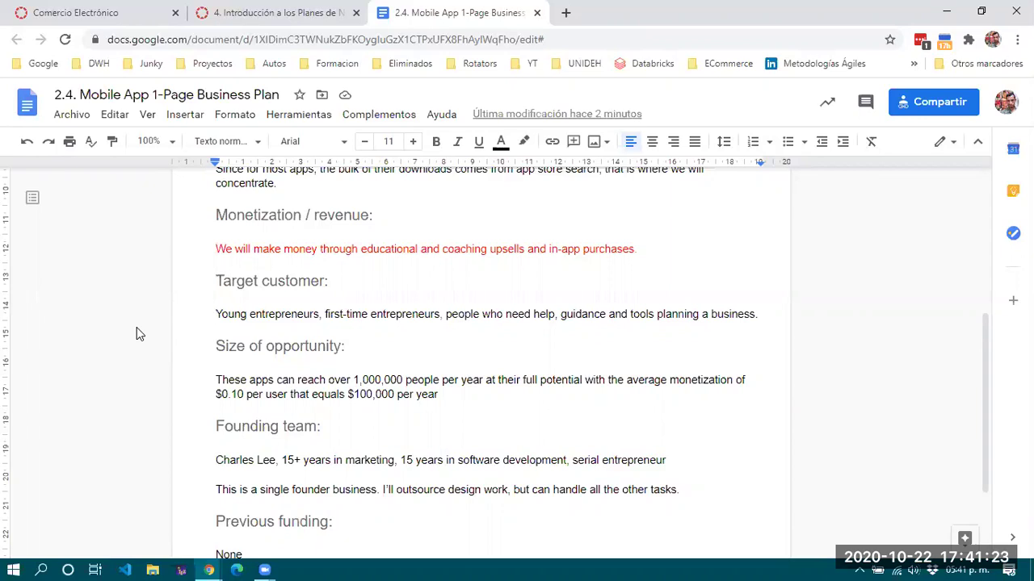
left_click_drag(345, 346, 189, 353)
left_click(362, 379)
left_click_drag(352, 346, 214, 347)
left_click(326, 345)
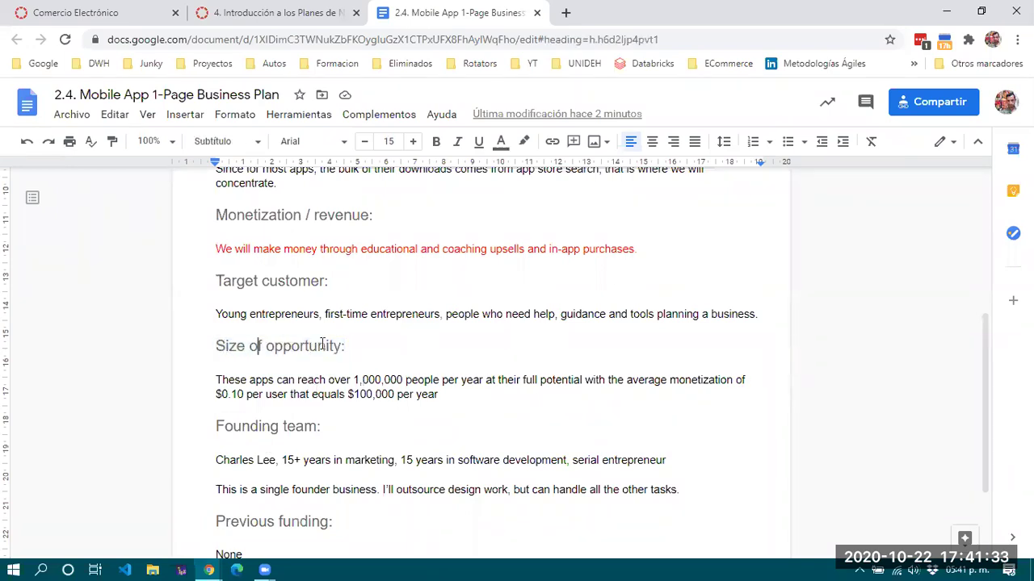
left_click(216, 381)
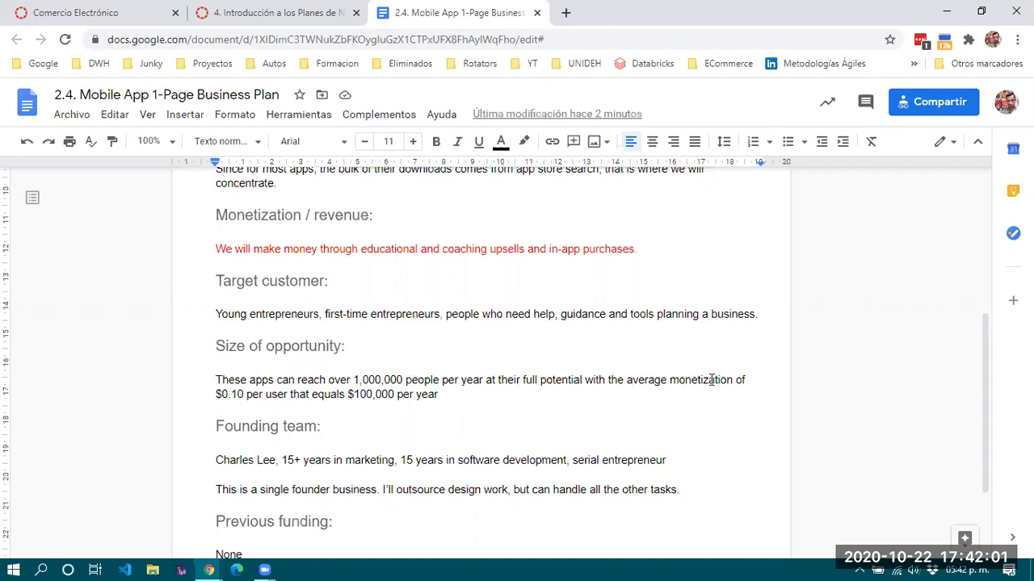
left_click_drag(217, 396, 243, 396)
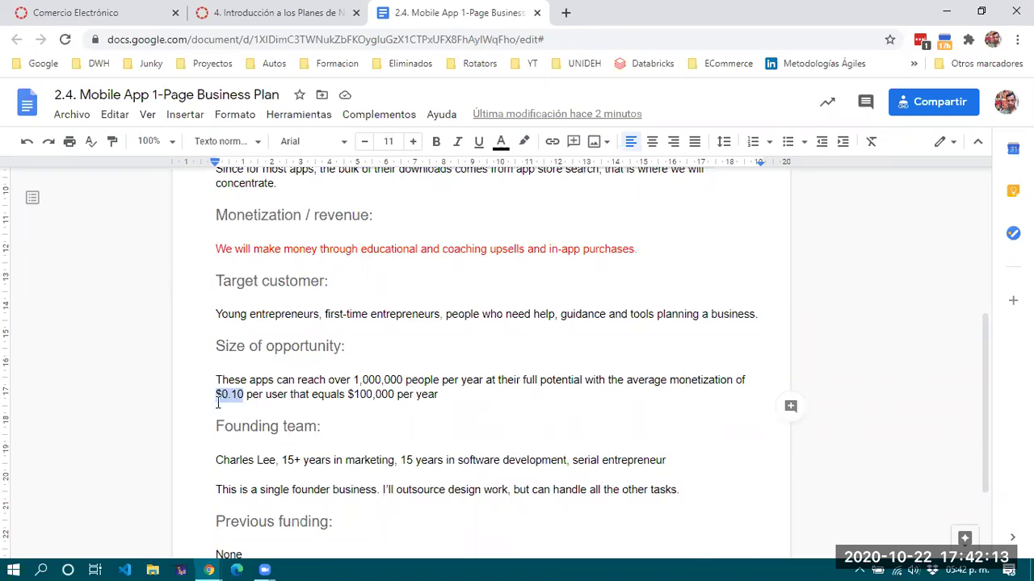
left_click(284, 397)
left_click_drag(348, 394, 439, 394)
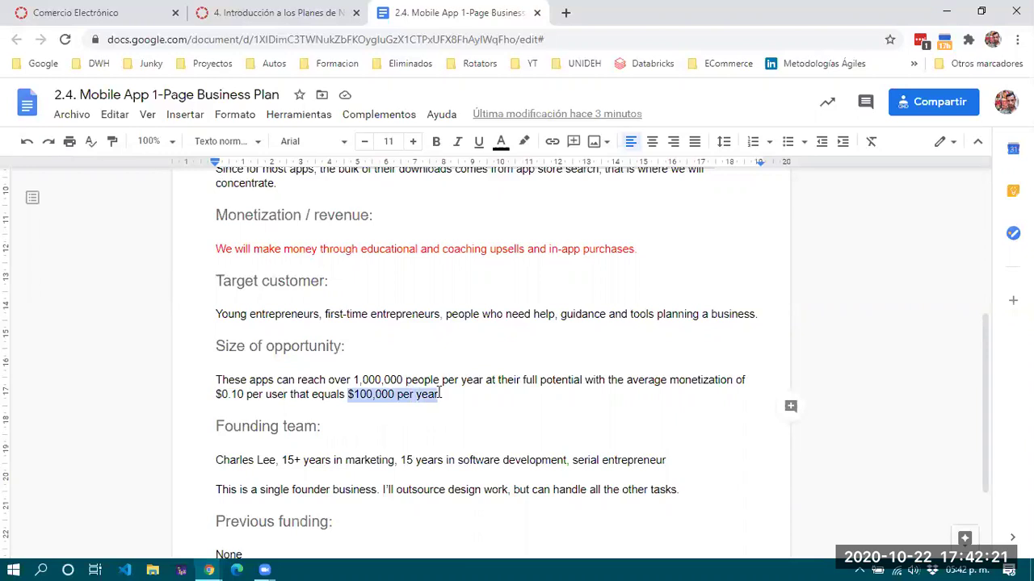
left_click_drag(349, 401, 385, 409)
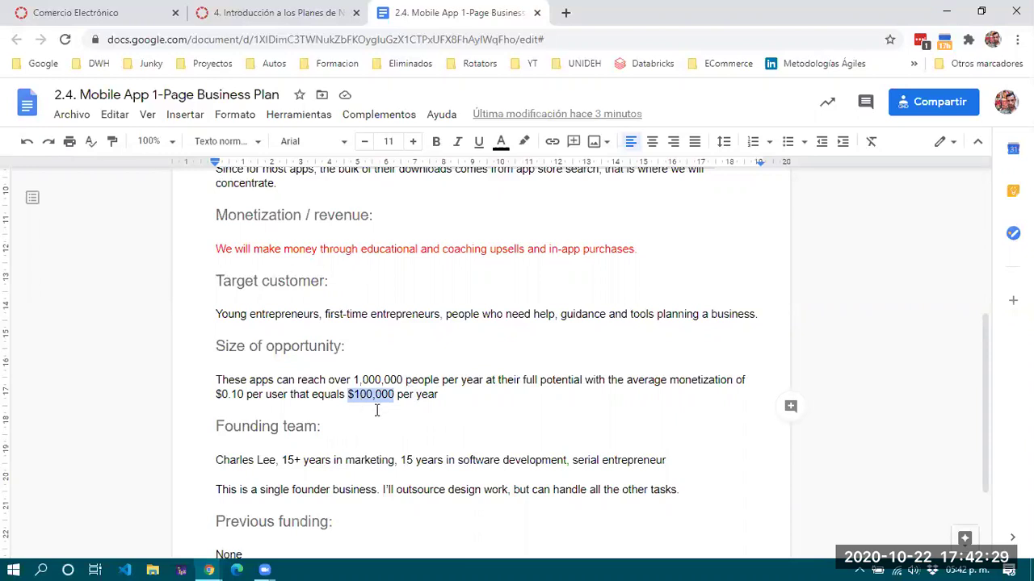
left_click(456, 394)
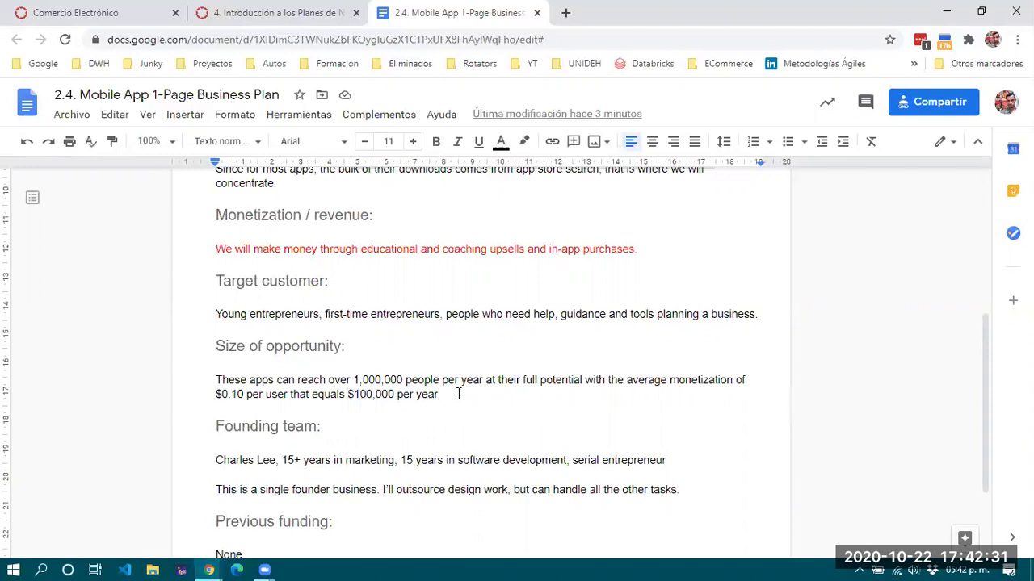
scroll(458, 393, "down", 3)
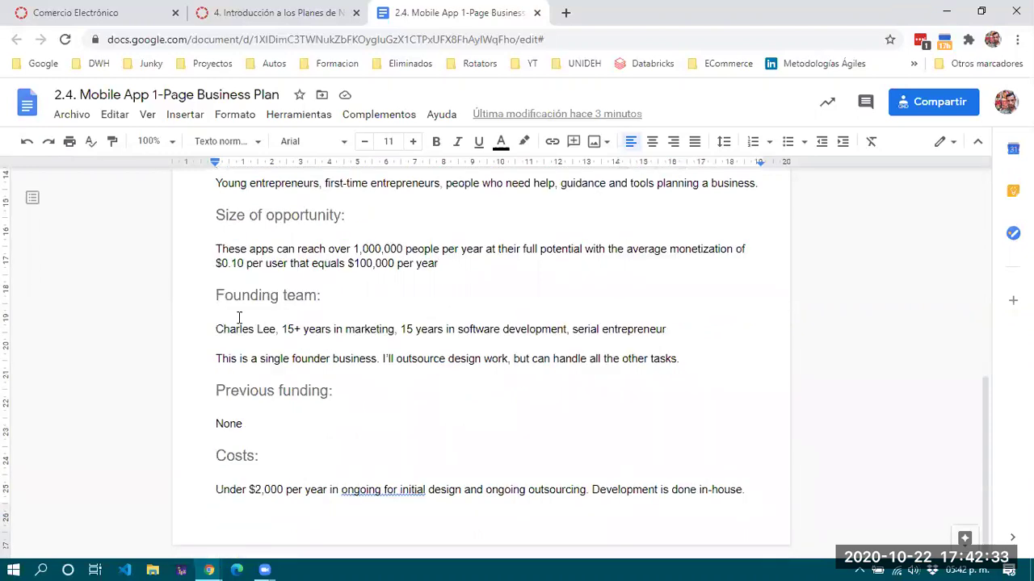
left_click(203, 305)
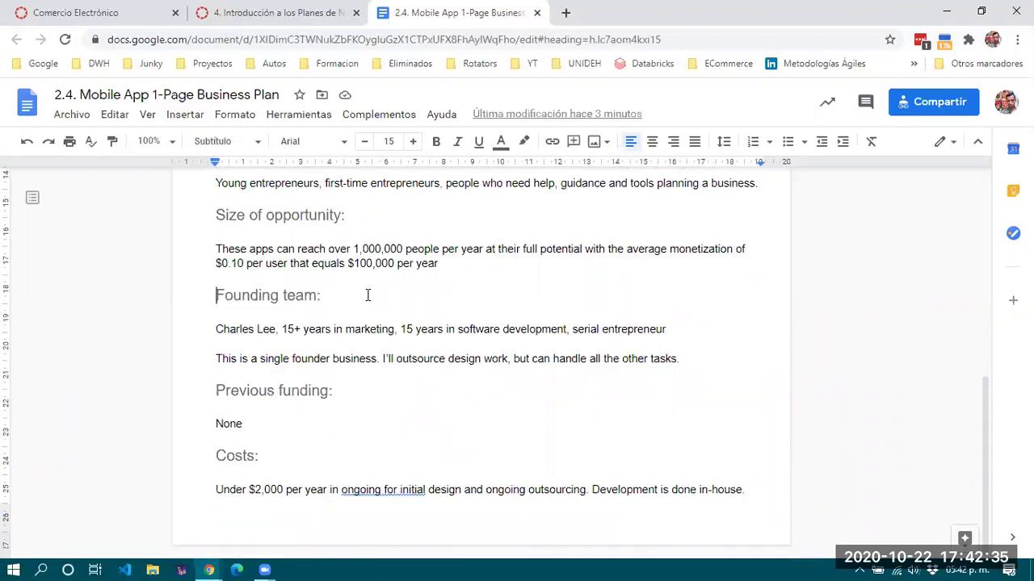
mouse_move(211, 331)
left_mouse_down()
mouse_move(244, 336)
mouse_move(213, 330)
left_mouse_up()
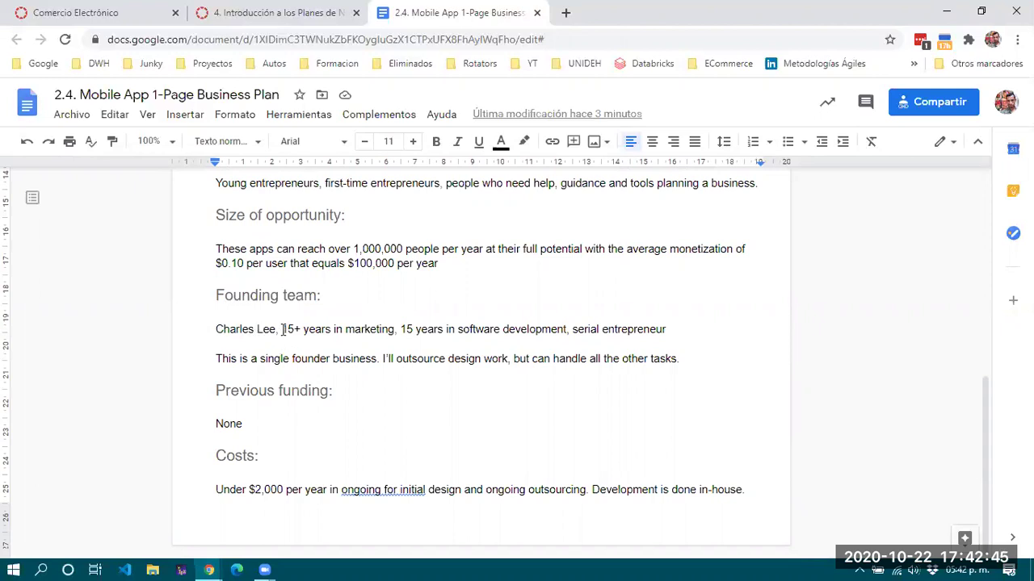
left_click_drag(277, 328, 214, 328)
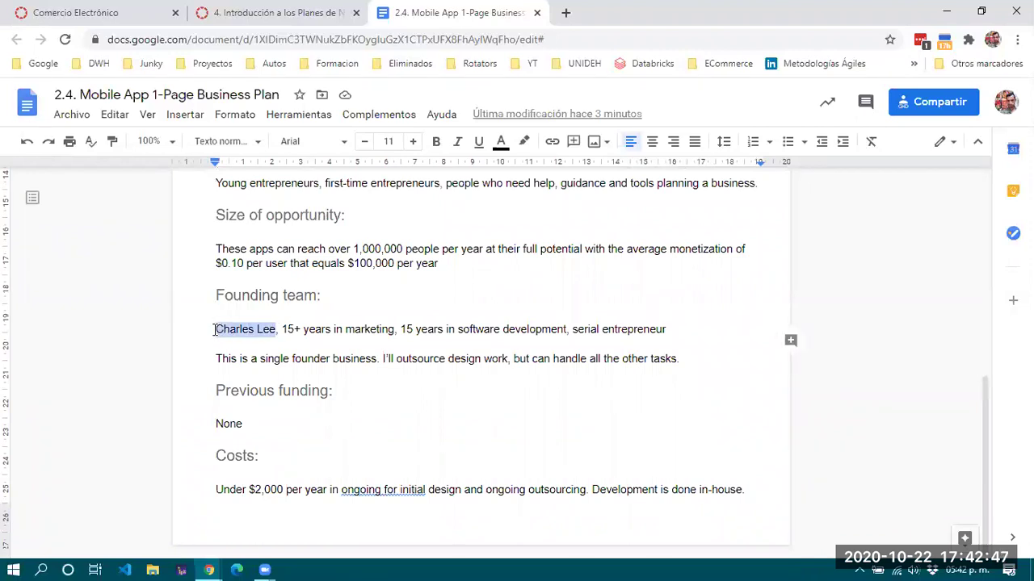
left_click(284, 352)
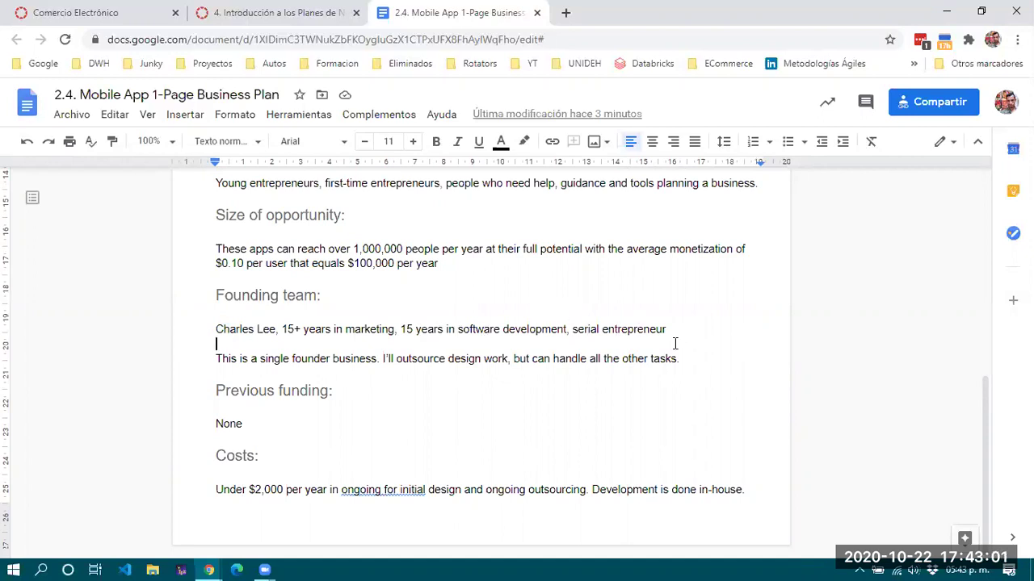
left_click(191, 358)
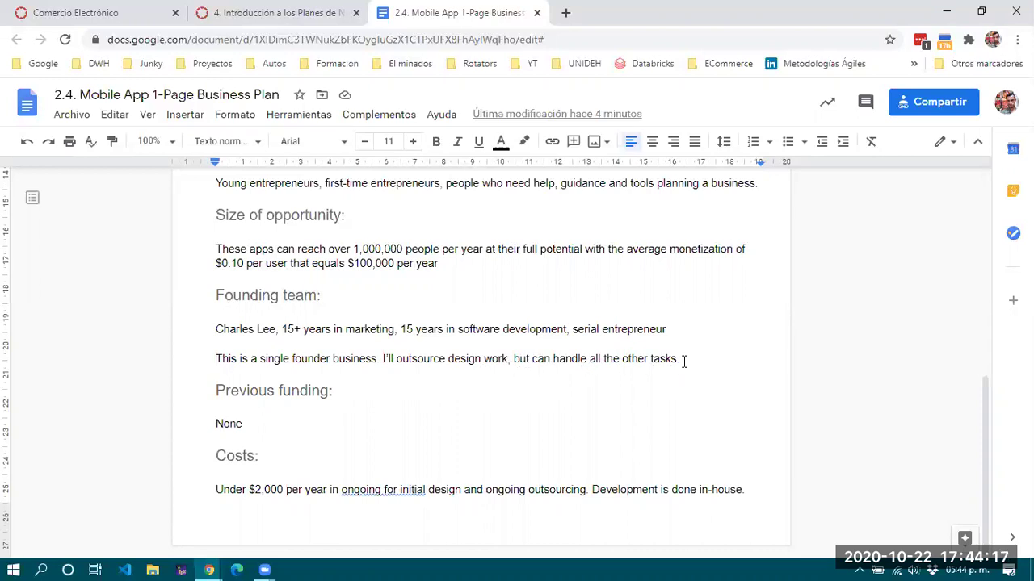
left_click(249, 423)
left_click_drag(212, 424, 262, 427)
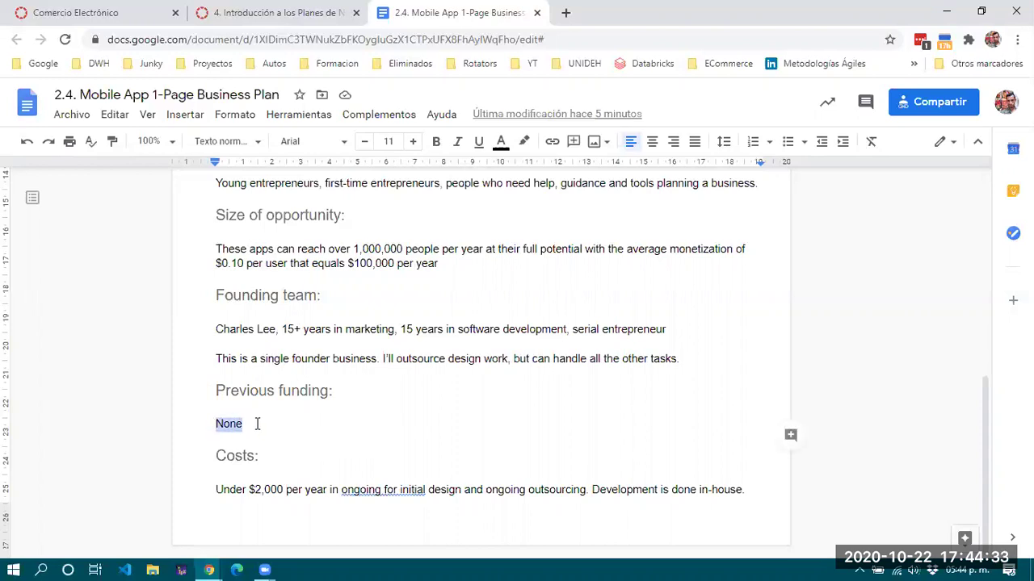
left_click(209, 463)
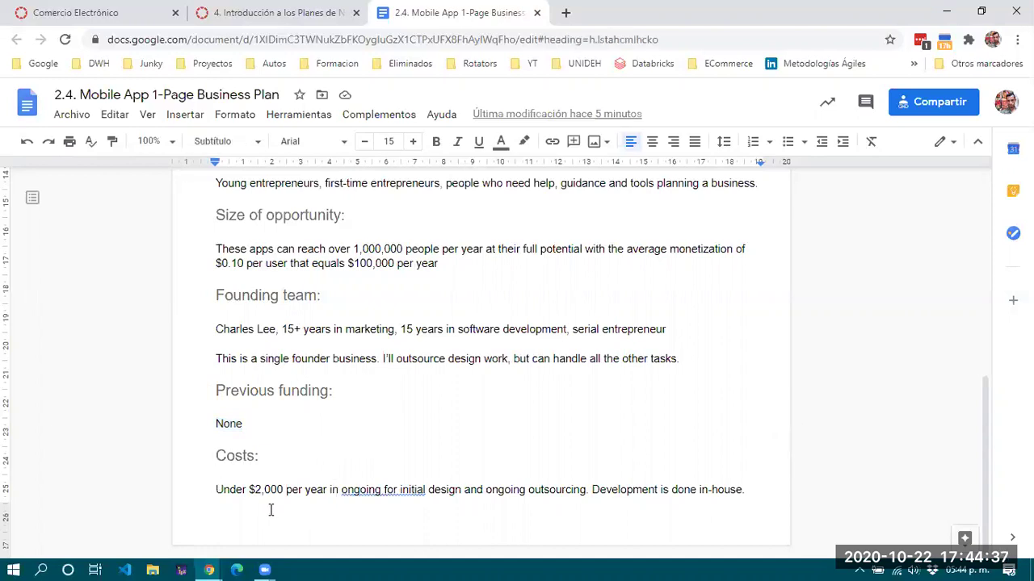
left_click(214, 493)
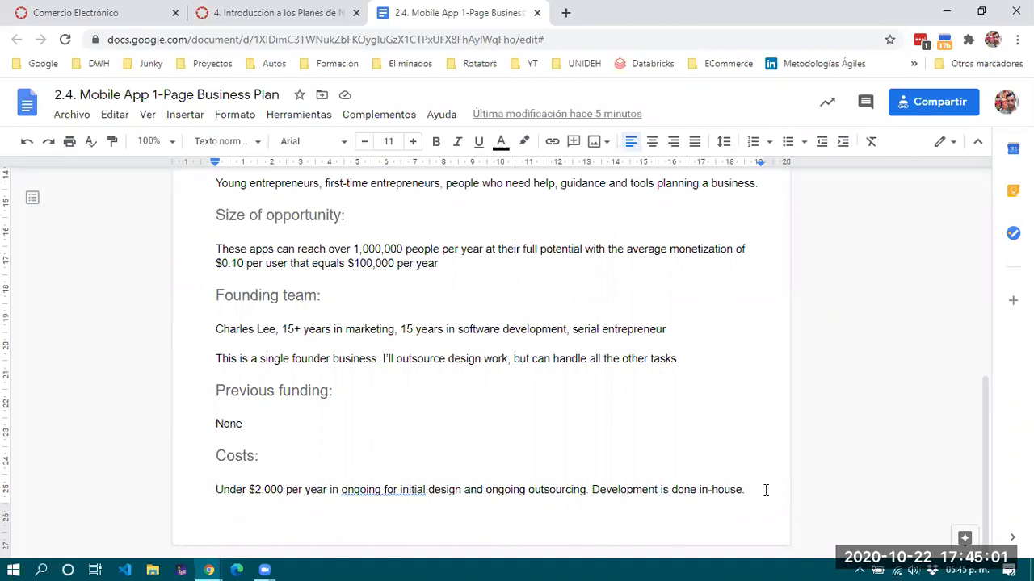
scroll(597, 414, "up", 5)
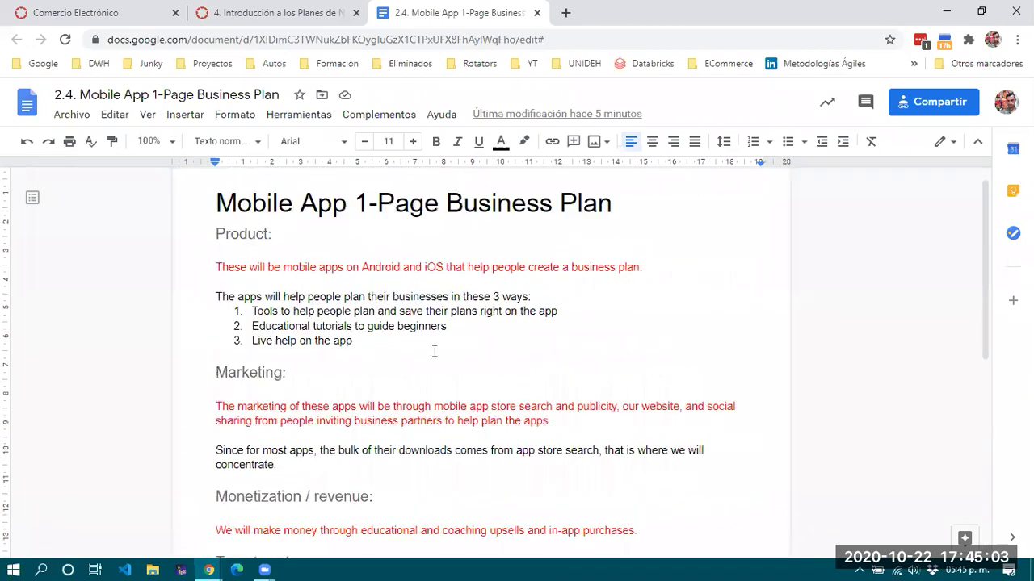
scroll(729, 403, "down", 4)
scroll(729, 404, "down", 1)
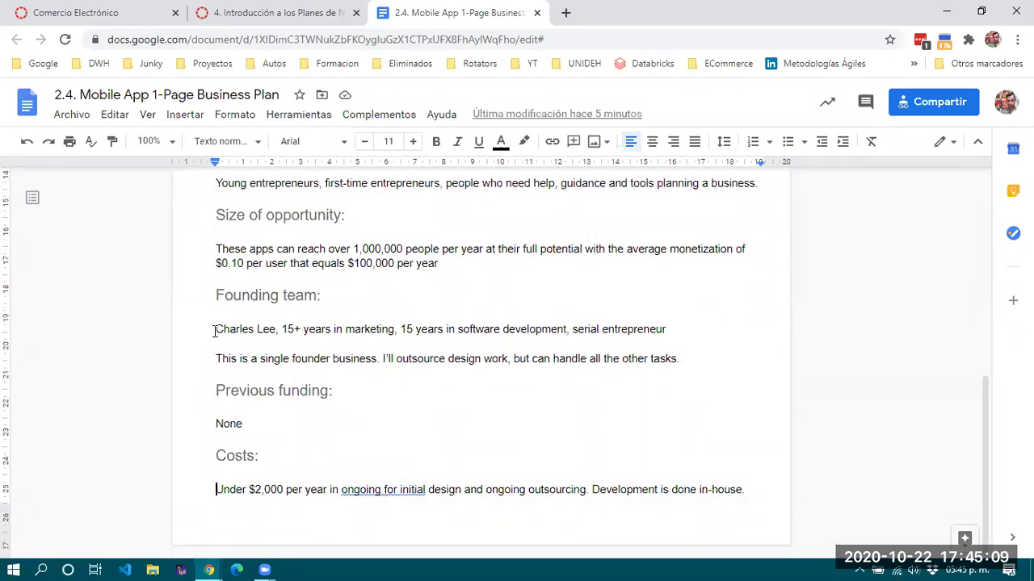
left_click_drag(215, 331, 279, 325)
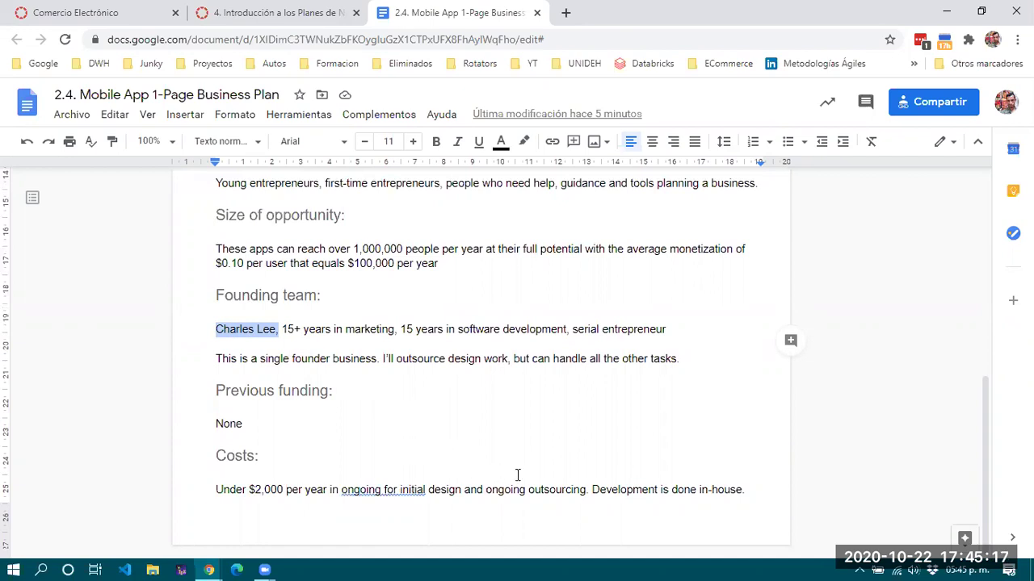
scroll(517, 475, "up", 6)
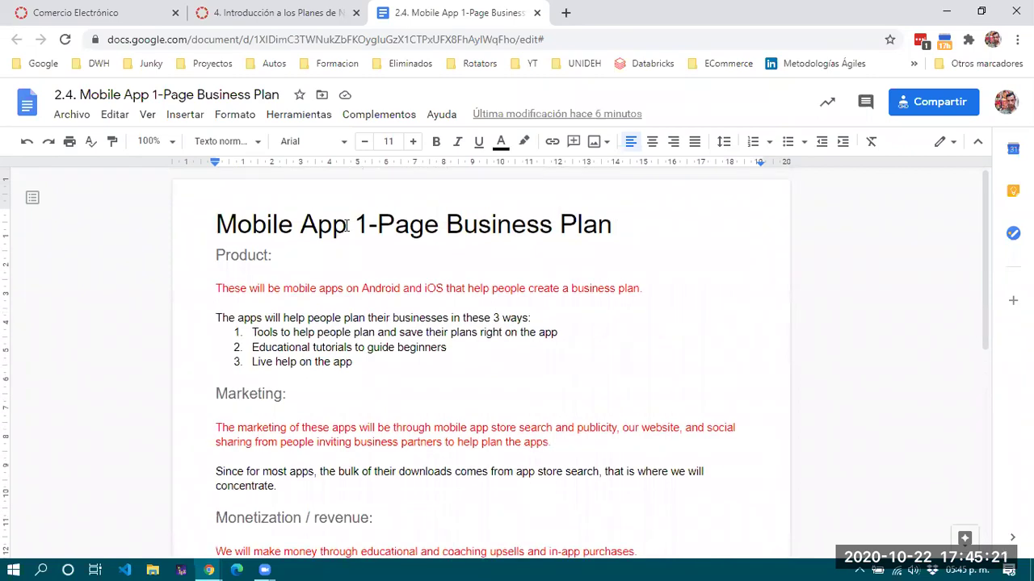
left_click_drag(347, 226, 216, 225)
left_click(216, 226)
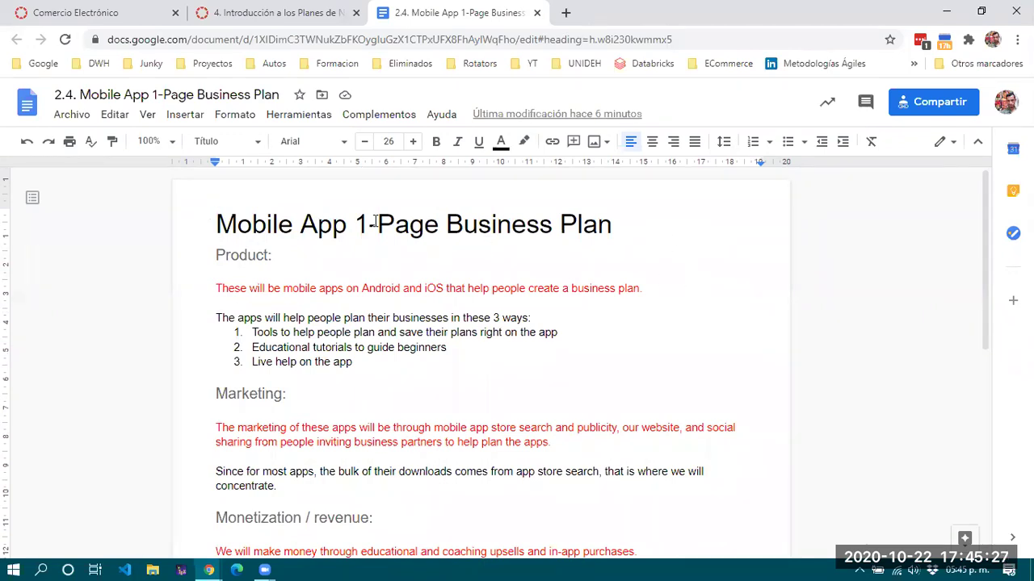
left_click_drag(357, 225, 553, 225)
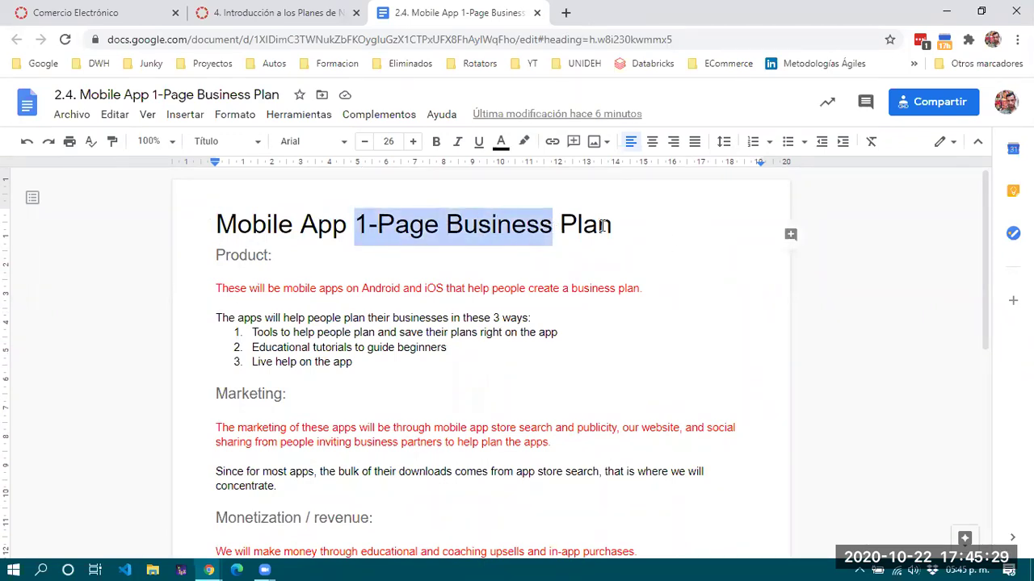
left_click_drag(622, 225, 353, 225)
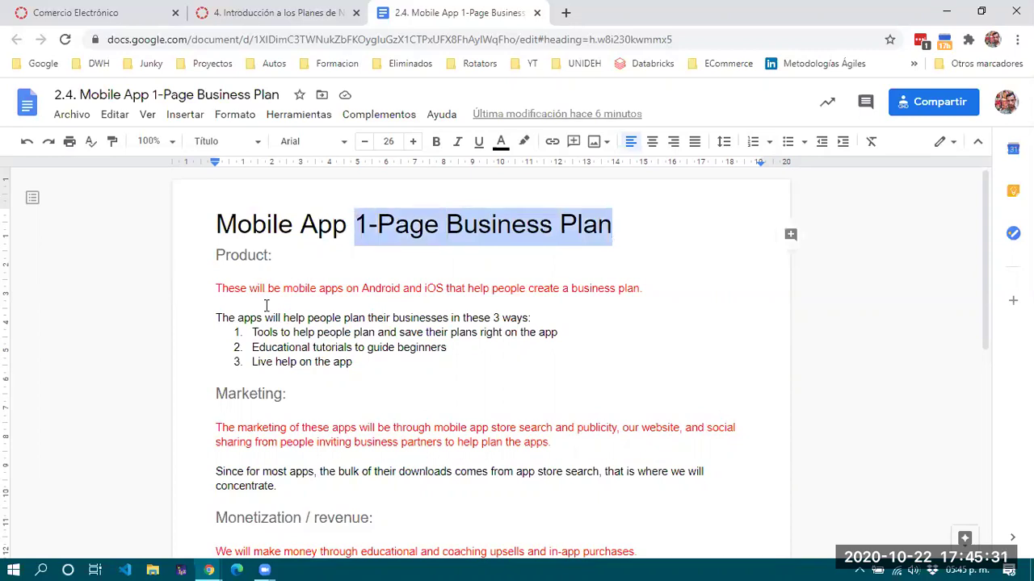
left_click_drag(213, 254, 377, 464)
left_click(359, 393)
left_click(375, 372)
left_click(382, 363)
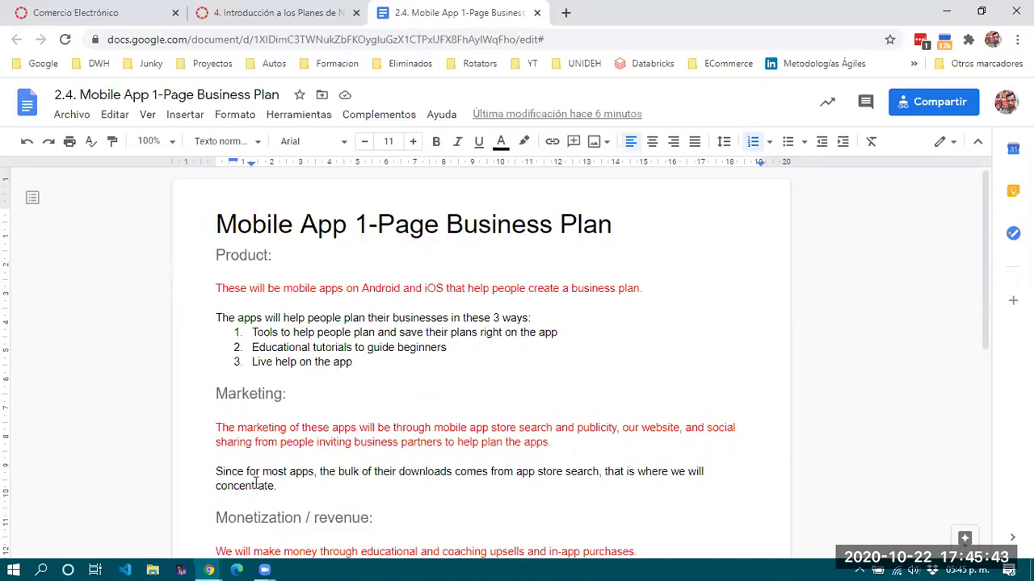
scroll(257, 482, "down", 4)
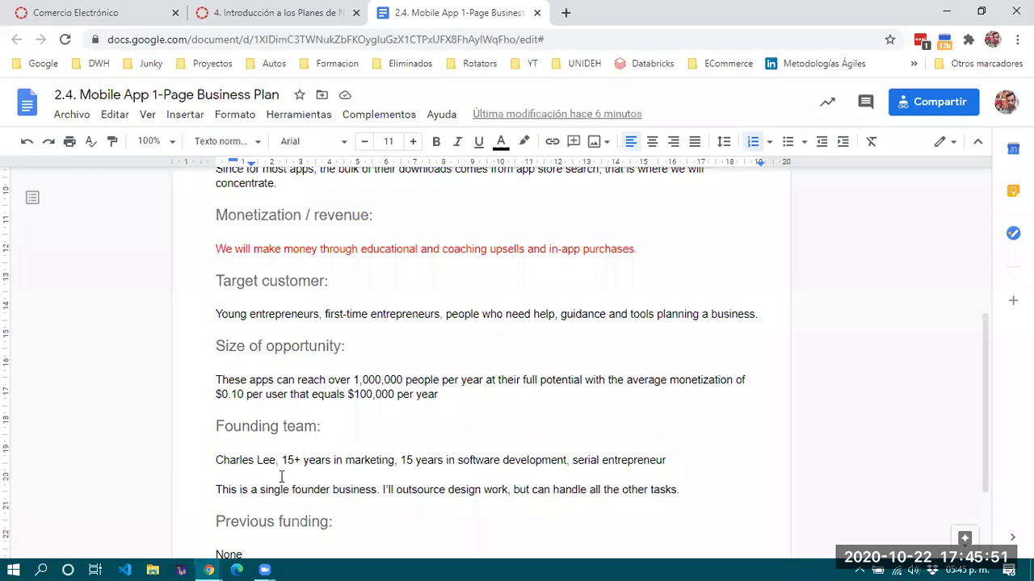
scroll(299, 379, "down", 2)
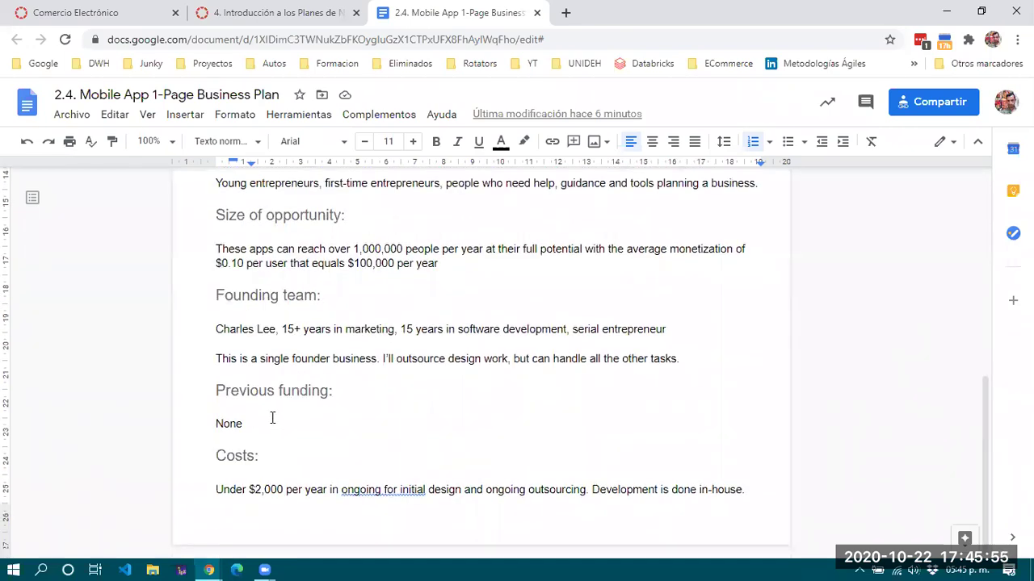
left_click(271, 426)
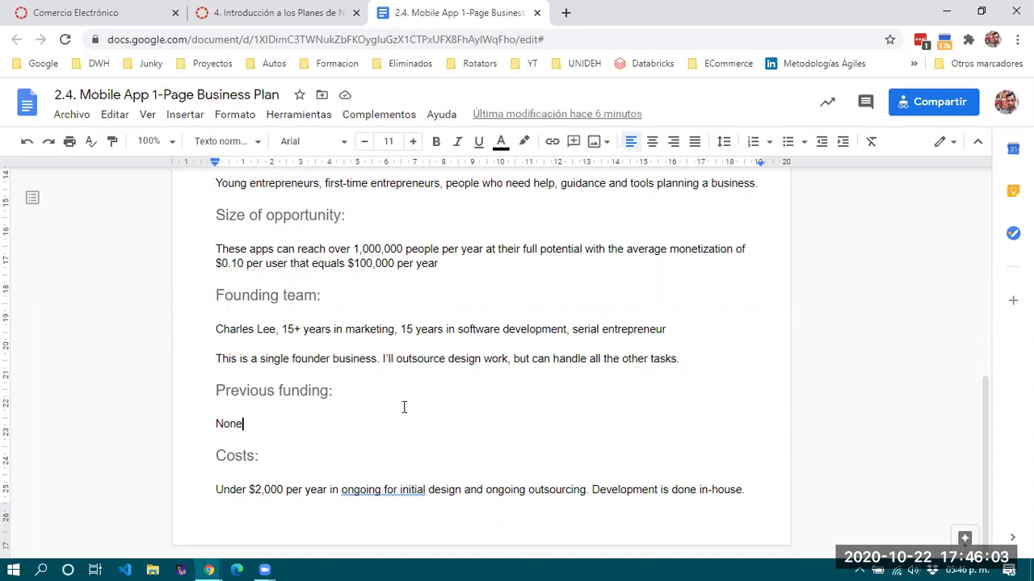
scroll(404, 407, "up", 5)
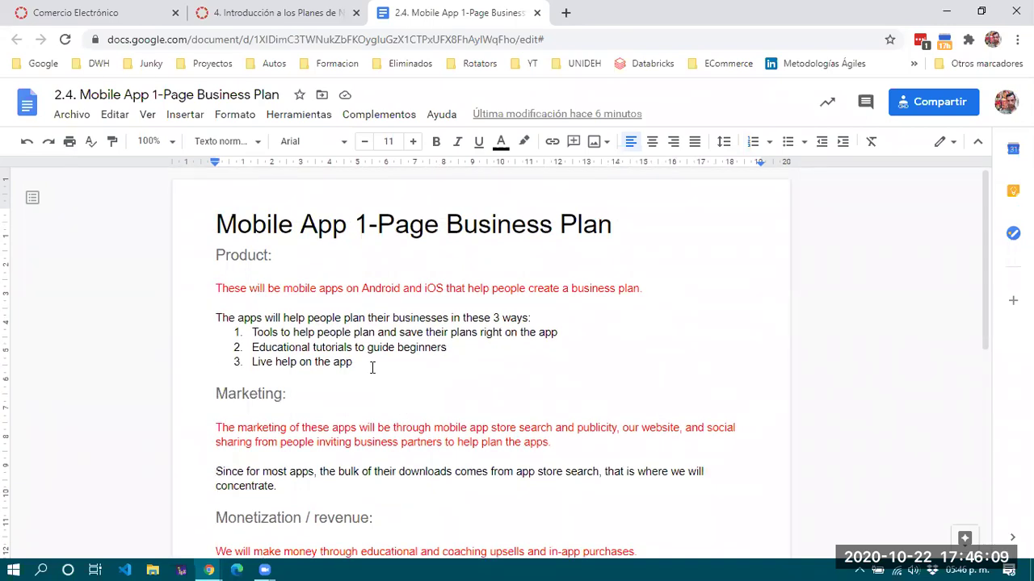
scroll(371, 368, "down", 1)
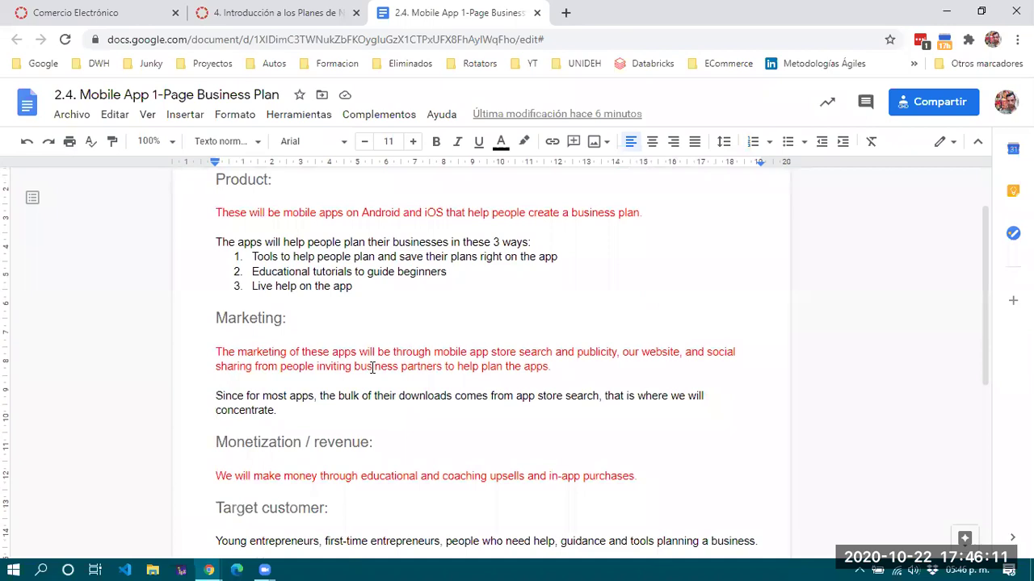
scroll(372, 368, "down", 1)
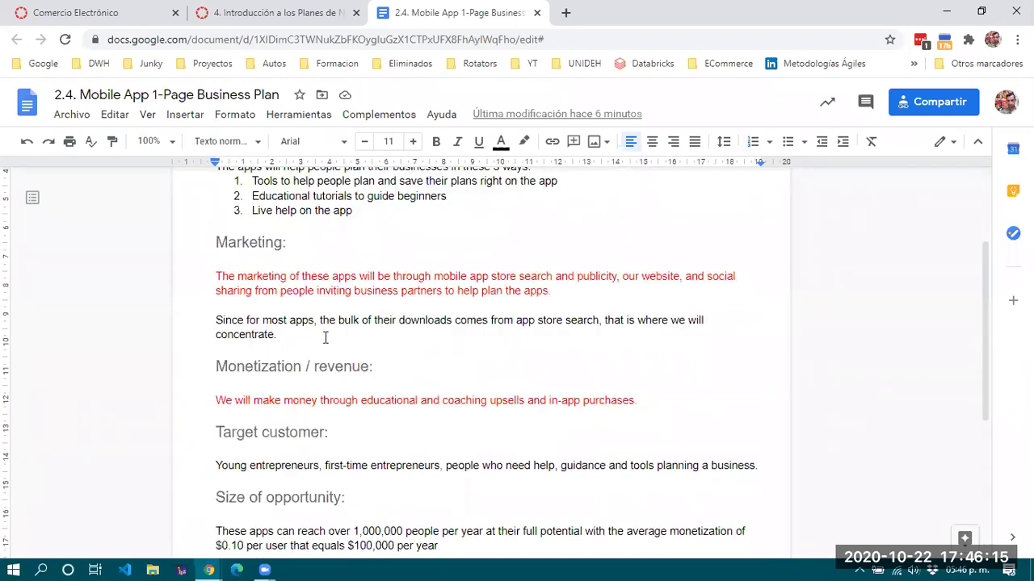
scroll(326, 337, "down", 1)
scroll(326, 338, "up", 3)
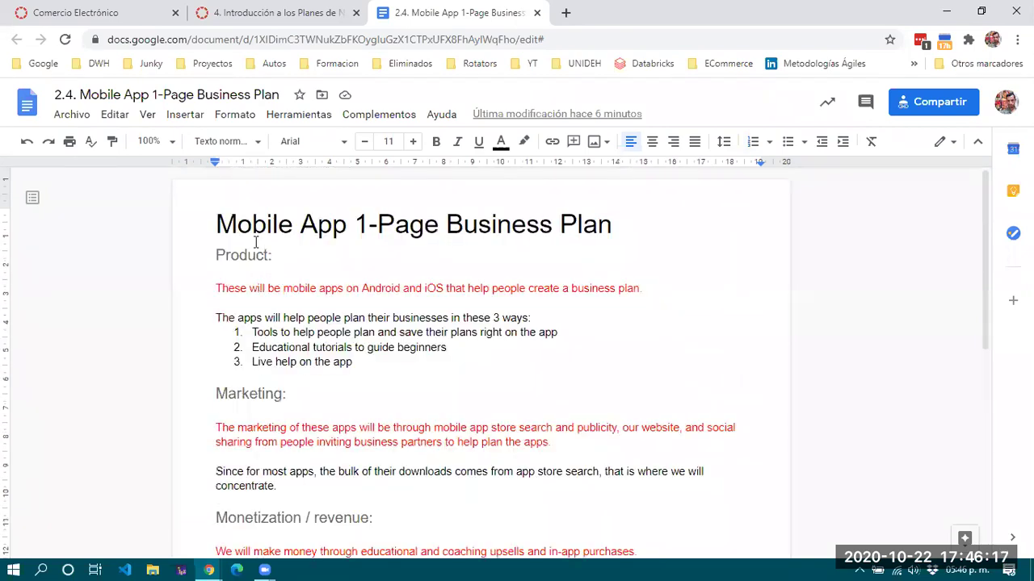
left_click_drag(216, 225, 354, 226)
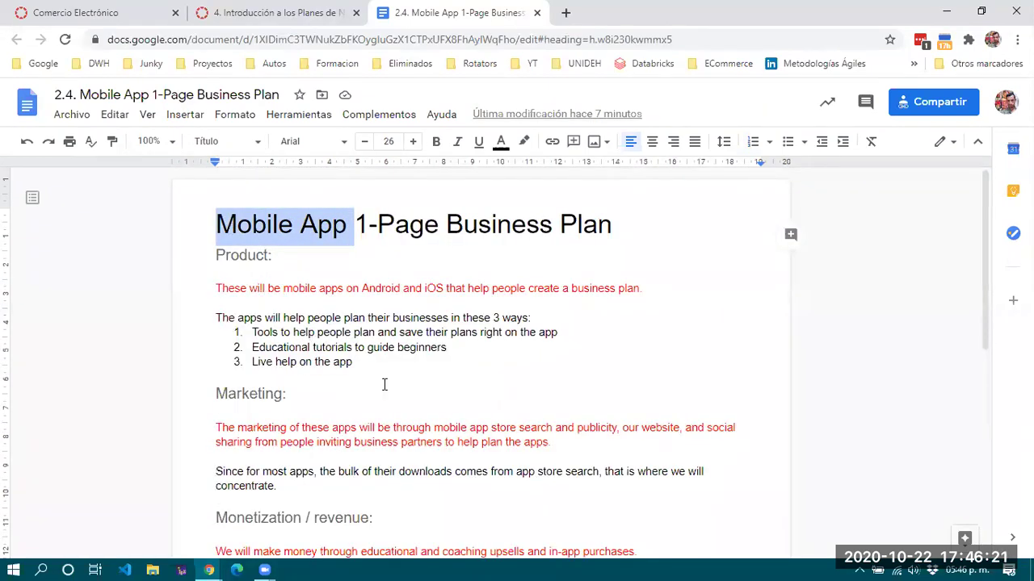
scroll(384, 385, "down", 2)
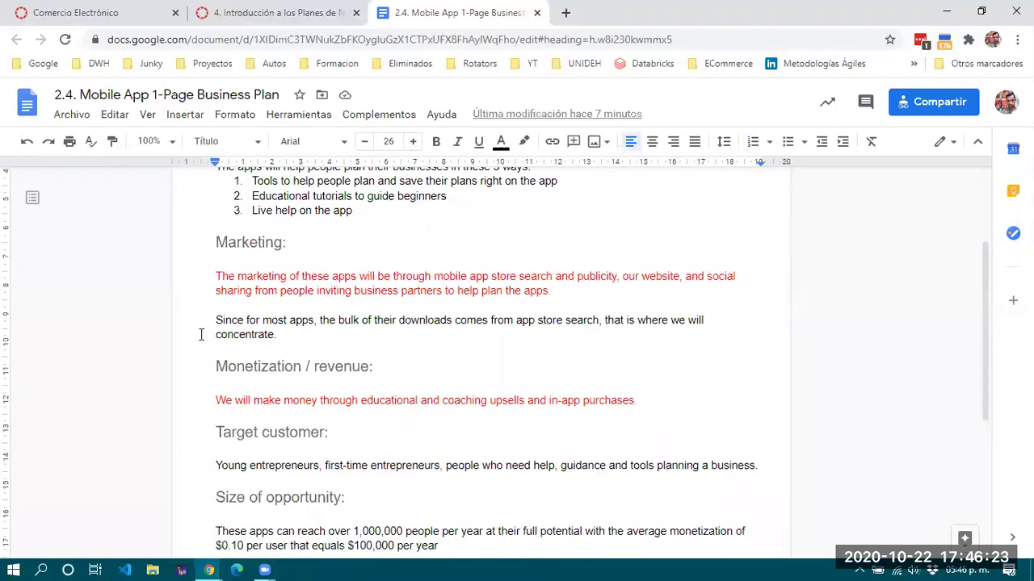
left_click(243, 323)
left_click(262, 401)
scroll(350, 430, "down", 4)
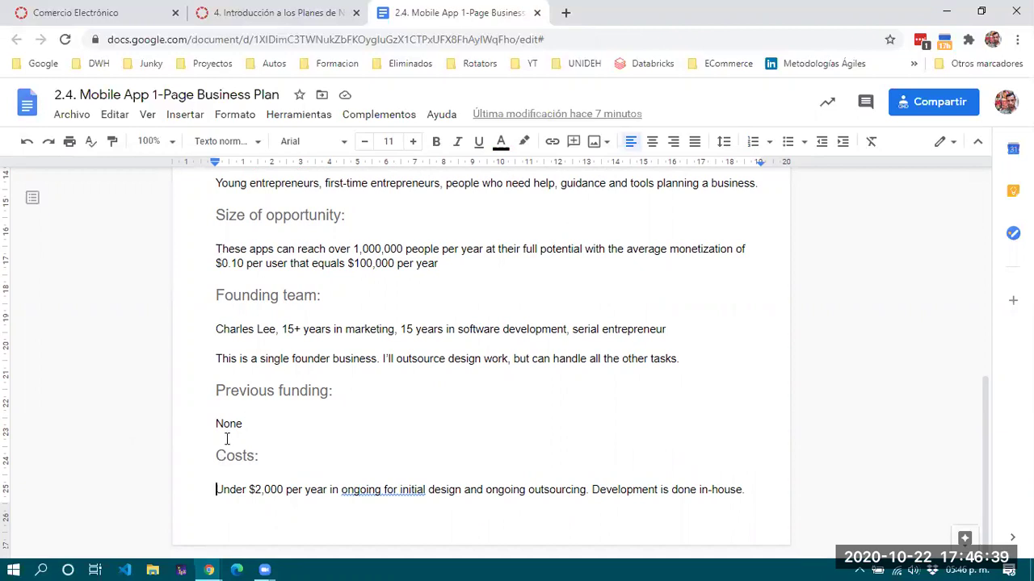
scroll(227, 438, "up", 10)
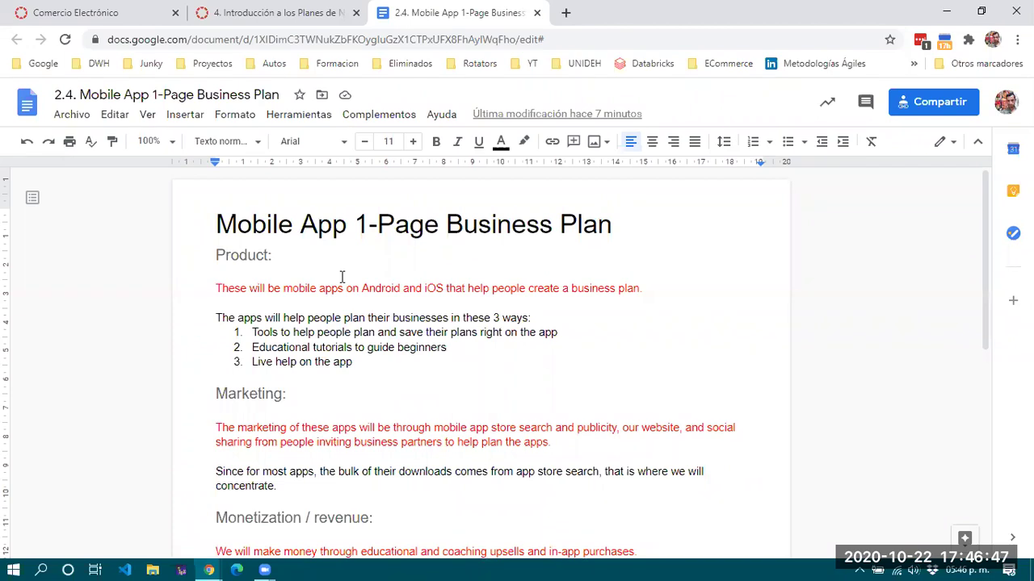
left_click_drag(366, 368, 190, 327)
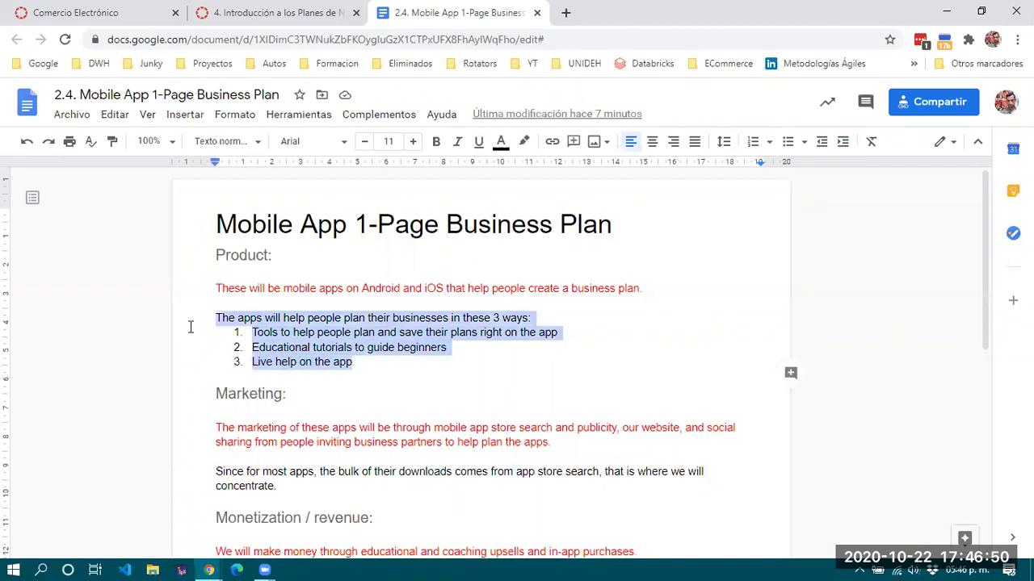
left_click(298, 332)
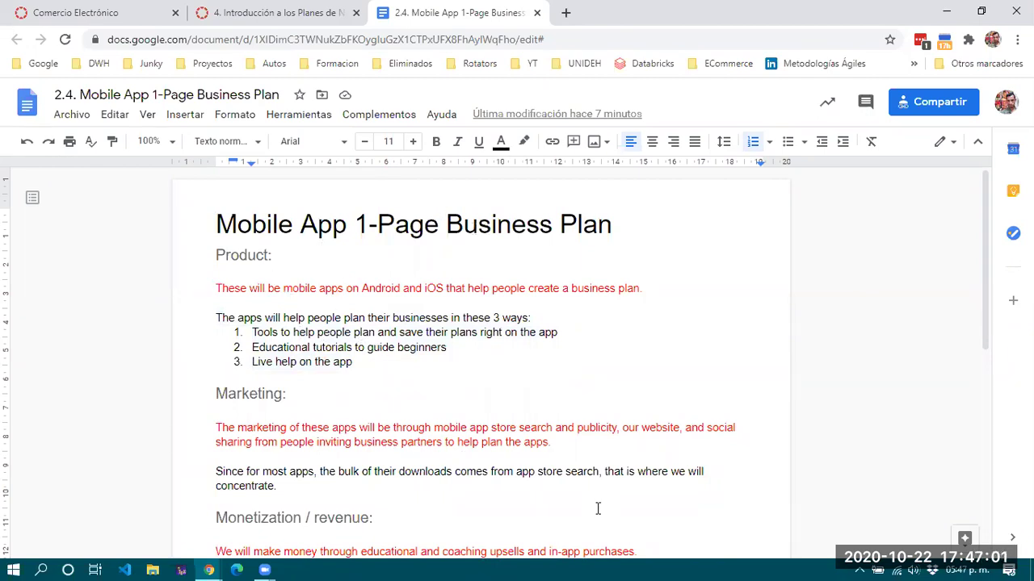
scroll(501, 451, "down", 5)
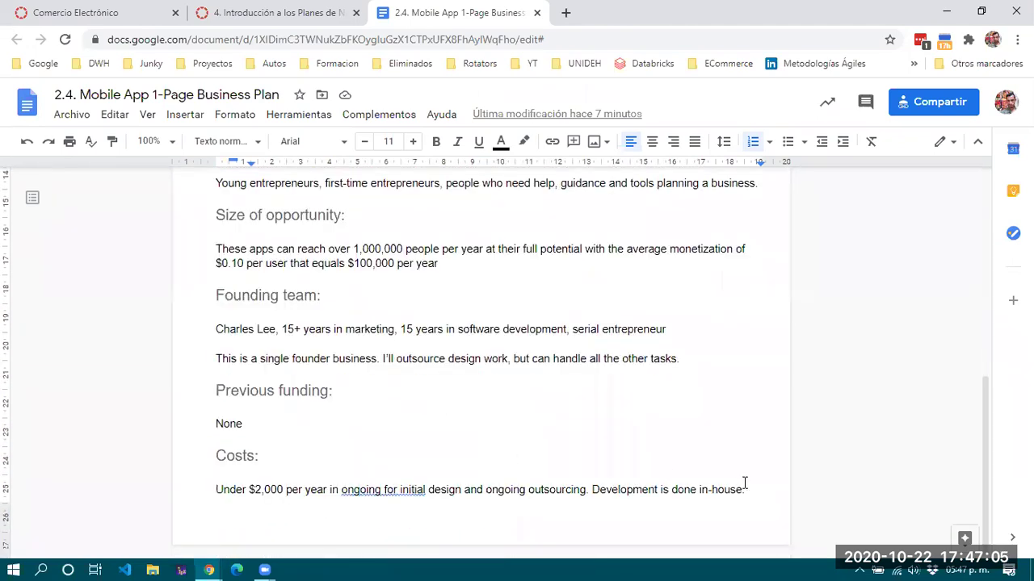
scroll(760, 485, "up", 6)
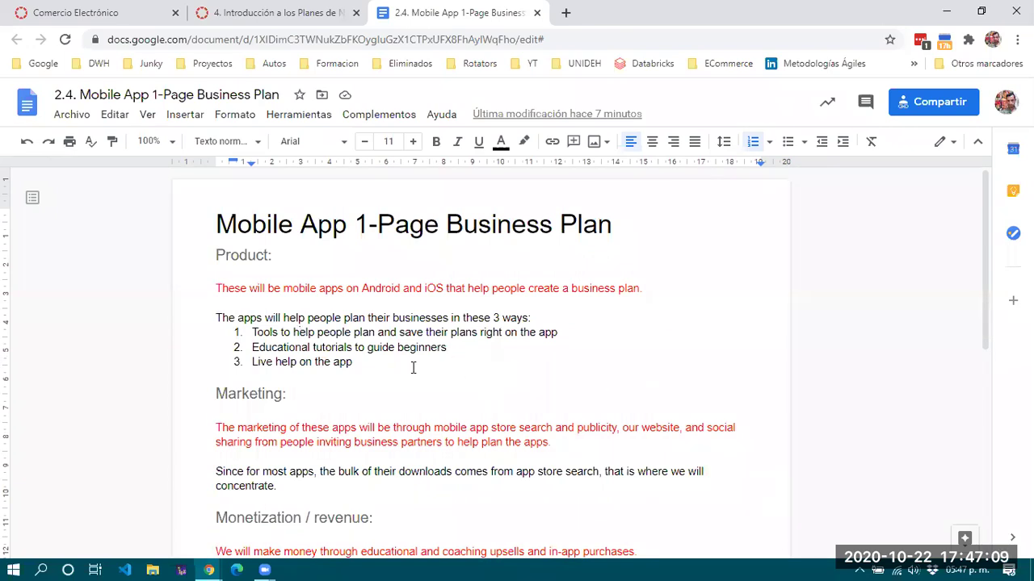
scroll(413, 368, "down", 4)
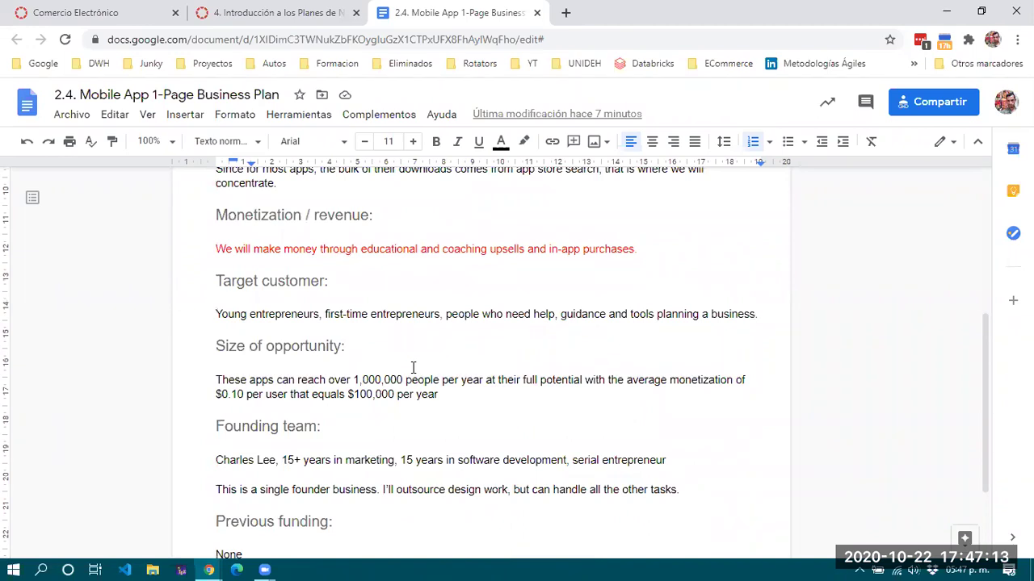
scroll(412, 367, "down", 2)
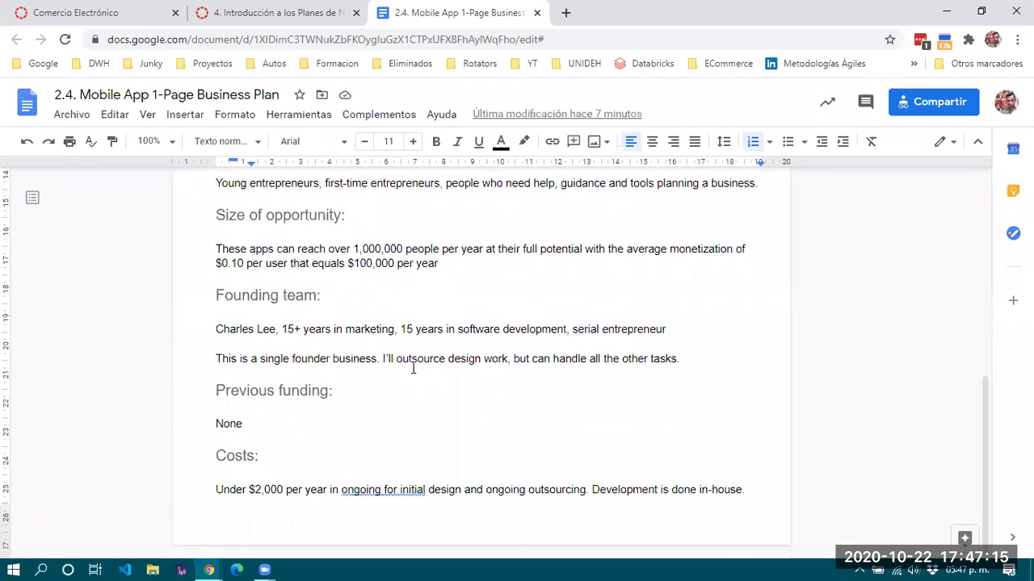
left_click(402, 490)
key("Up")
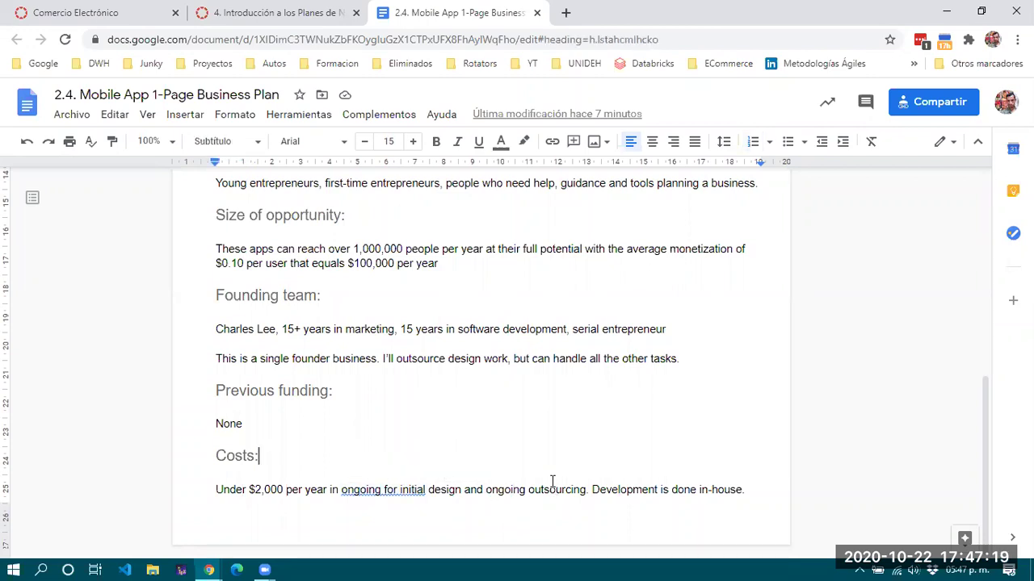
left_click(293, 390)
left_click(277, 423)
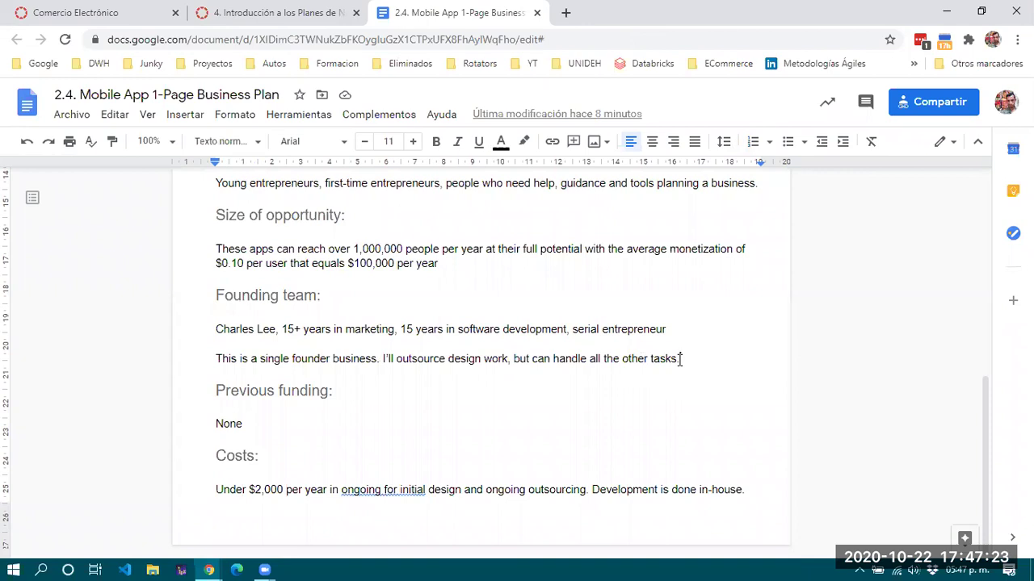
left_click_drag(680, 360, 171, 334)
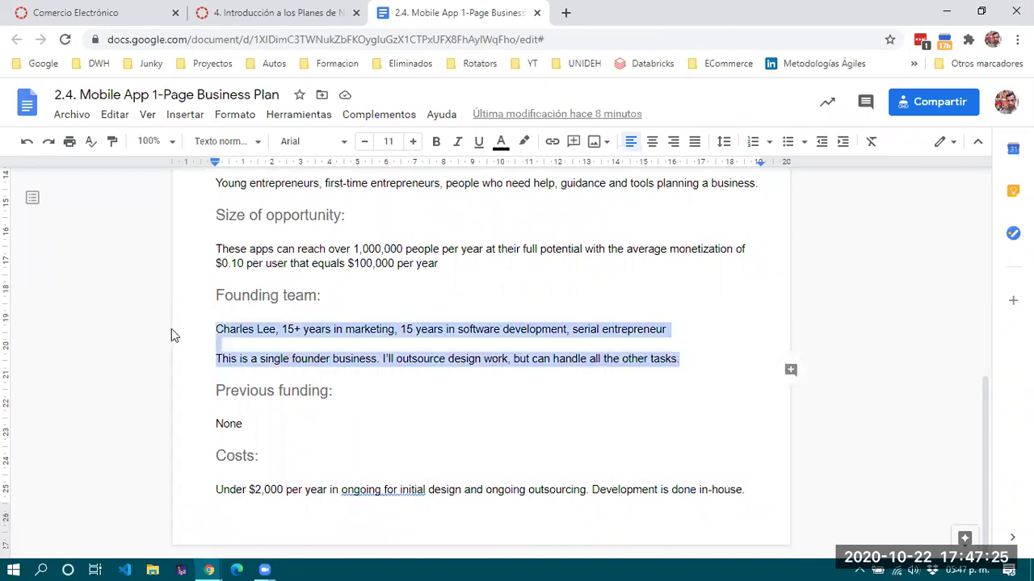
left_click(303, 340)
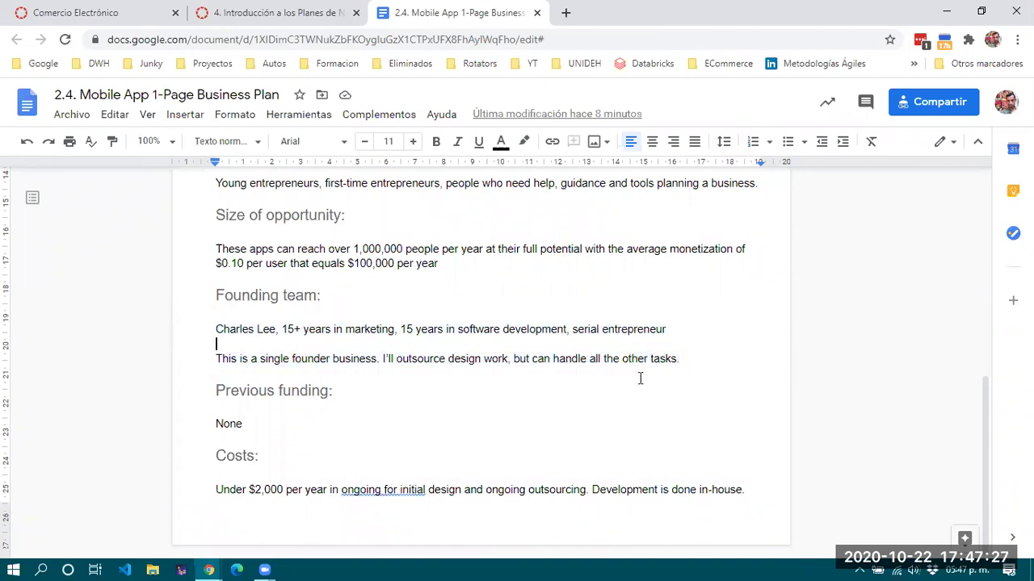
scroll(632, 432, "up", 15)
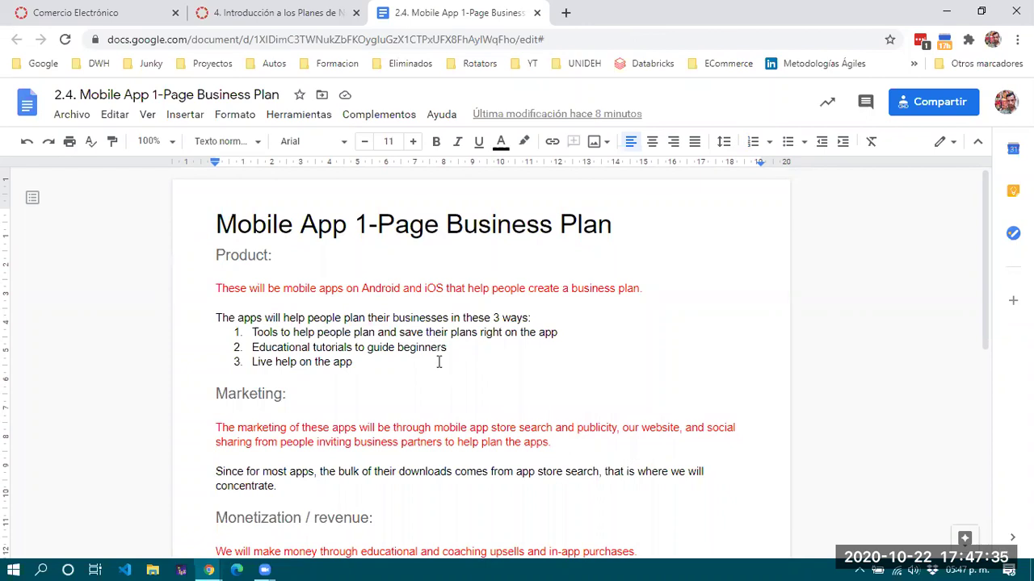
scroll(438, 362, "down", 6)
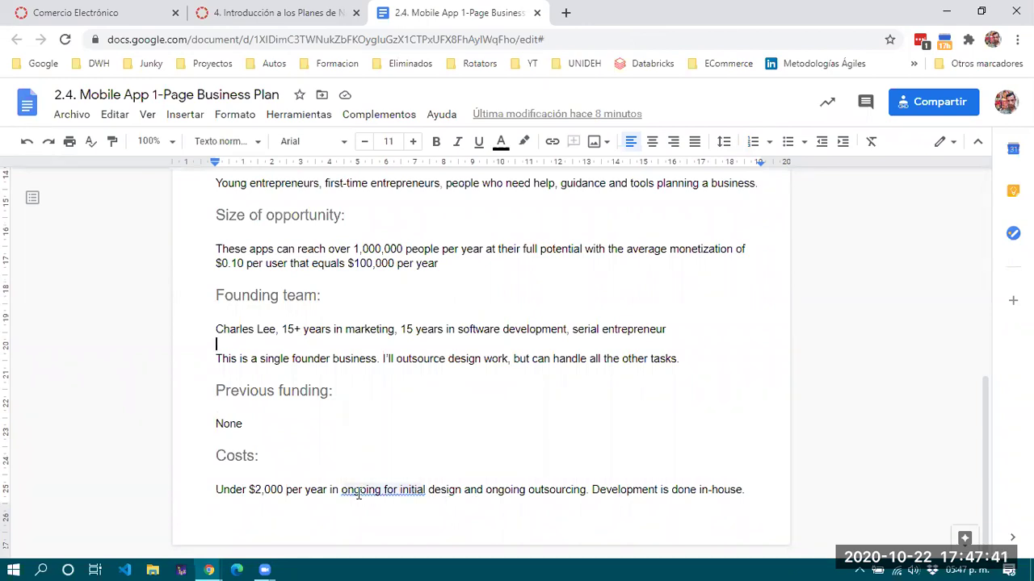
left_click(267, 489)
double_click(272, 489)
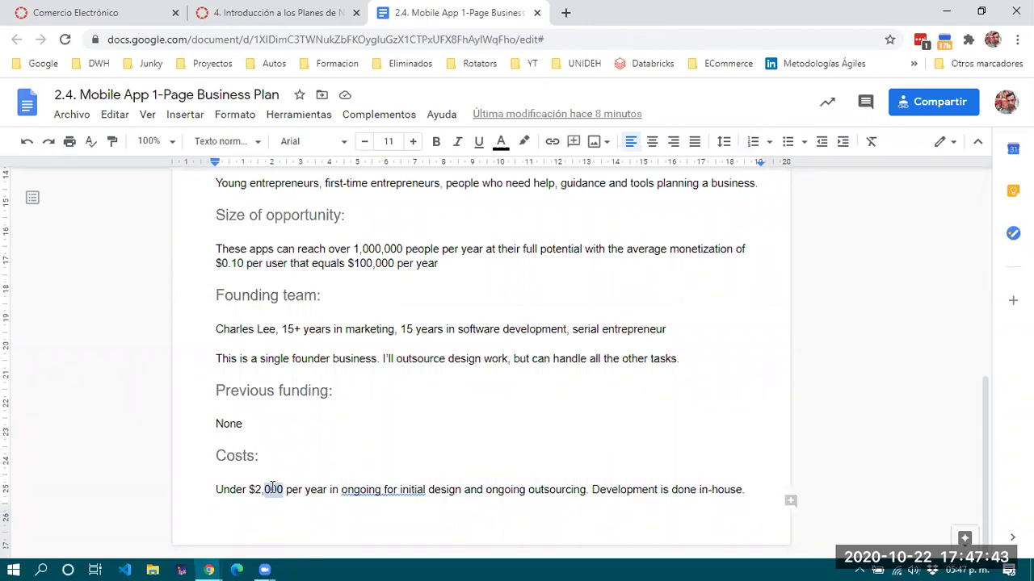
left_click(293, 489)
double_click(311, 490)
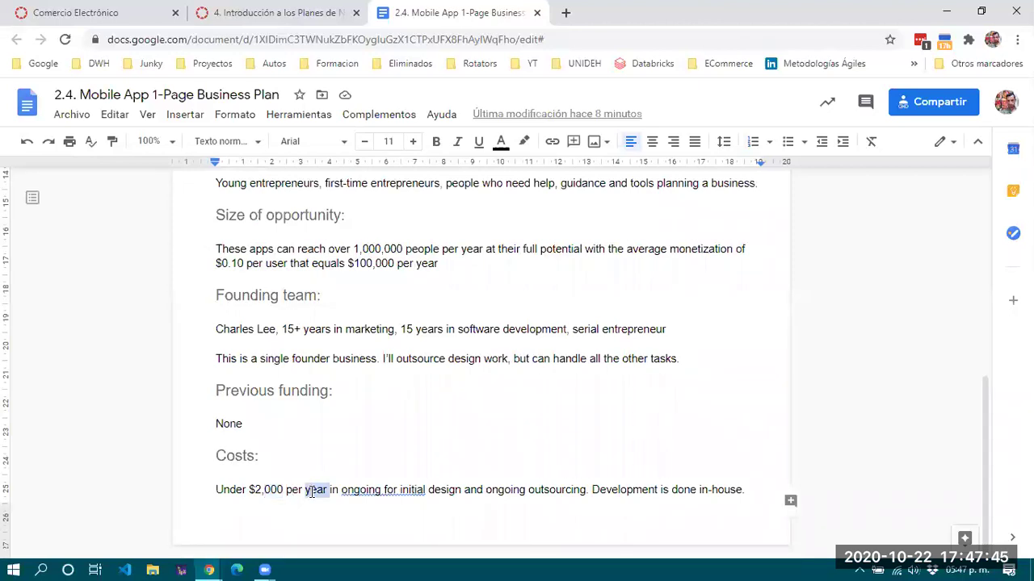
left_click(379, 489)
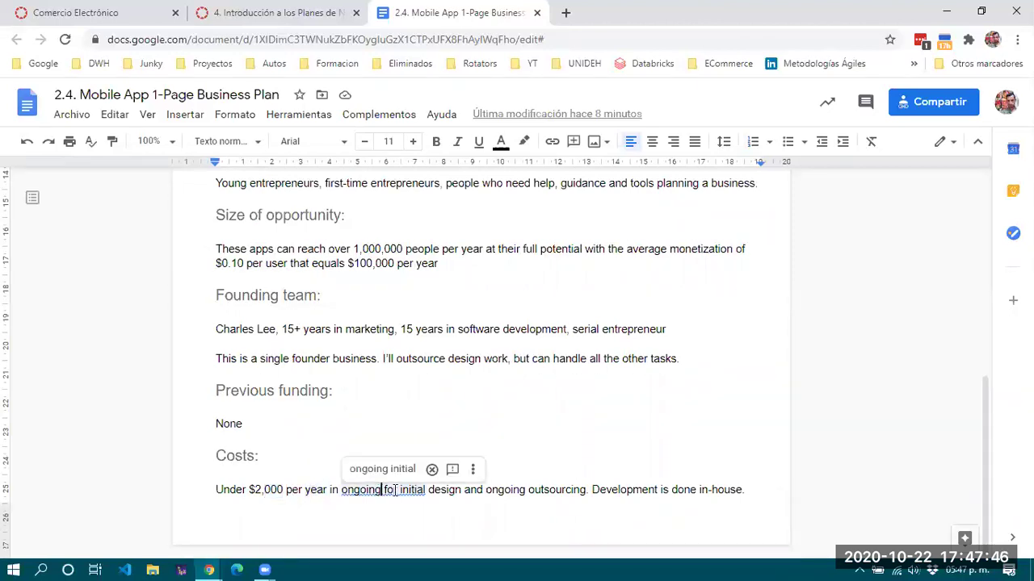
left_click(495, 490)
left_click(766, 499)
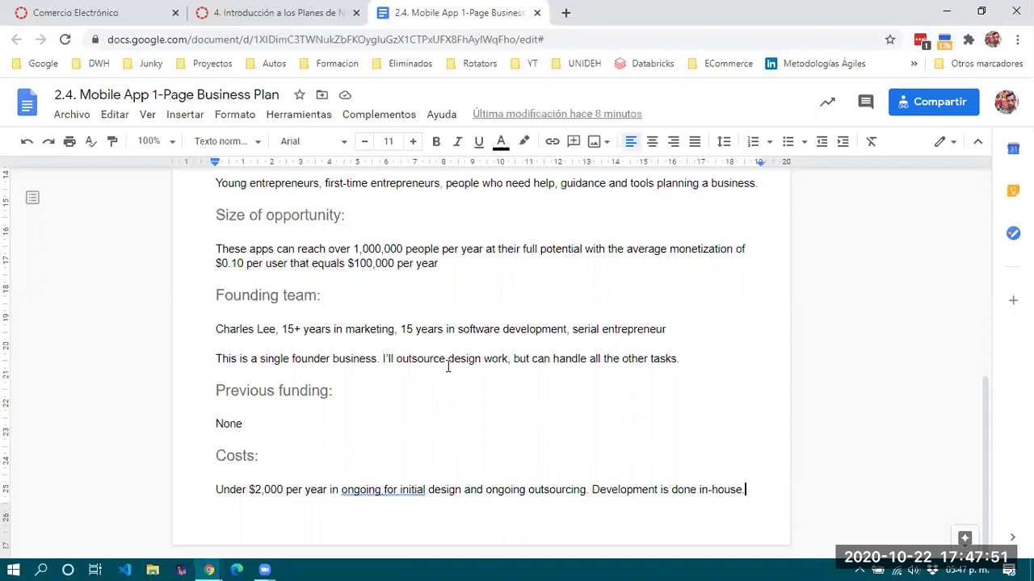
left_click_drag(447, 363, 687, 358)
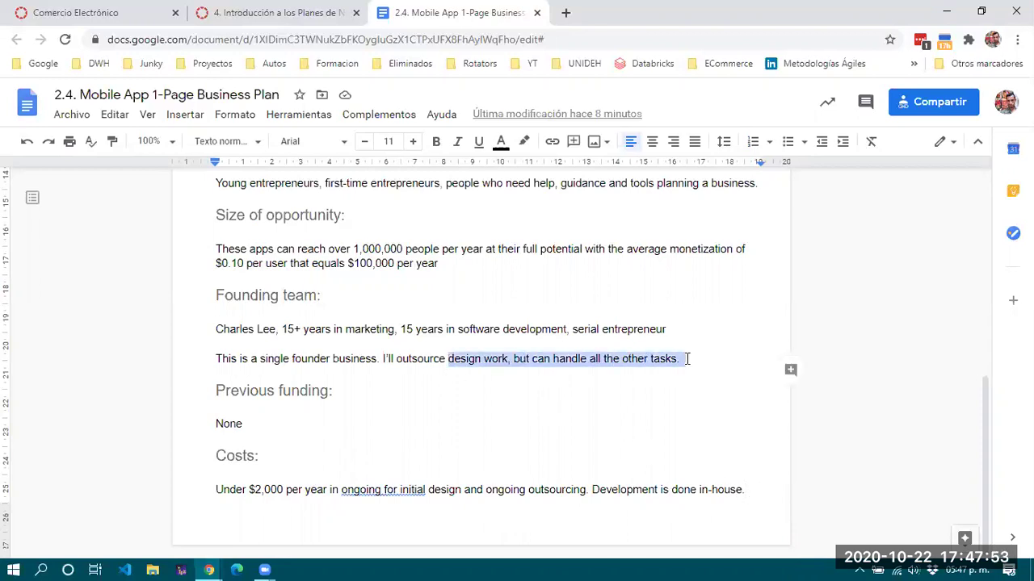
left_click(687, 358)
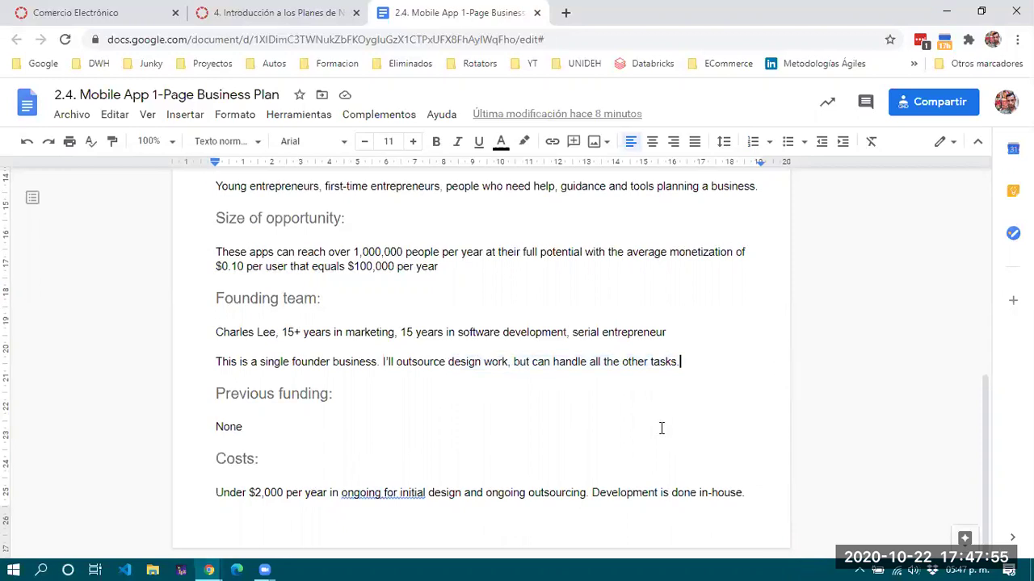
scroll(660, 429, "up", 10)
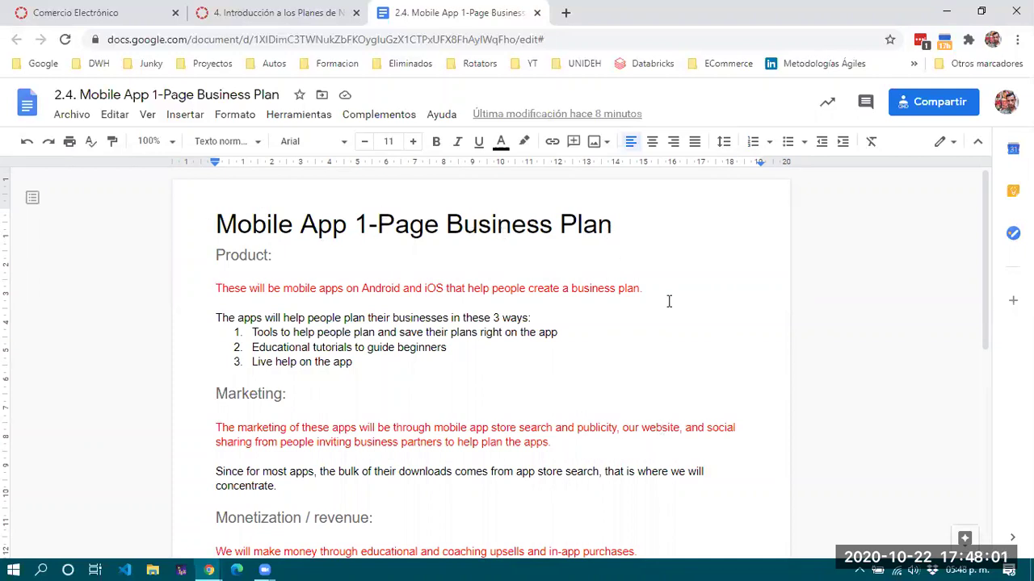
left_click(491, 348)
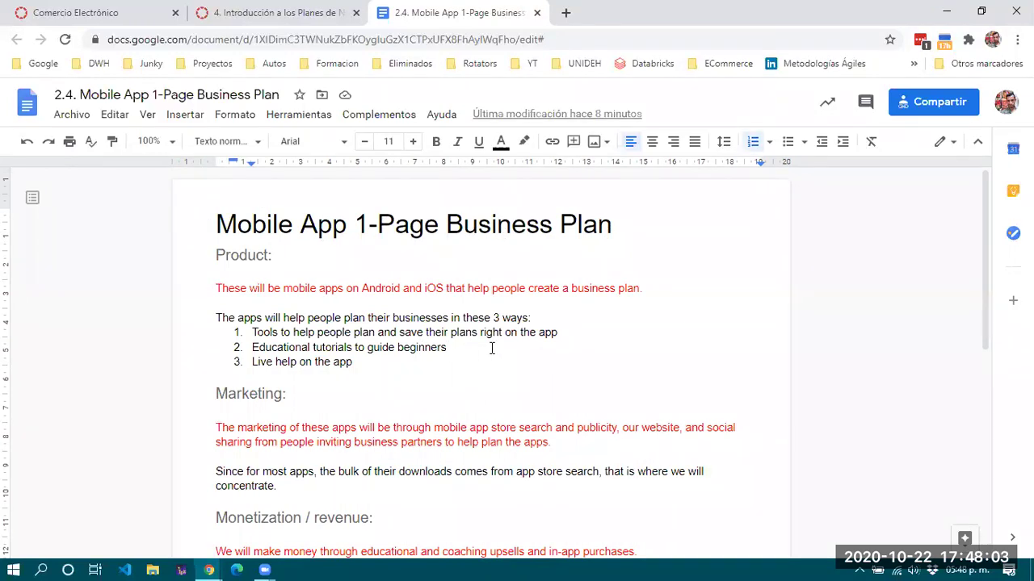
scroll(491, 348, "down", 1)
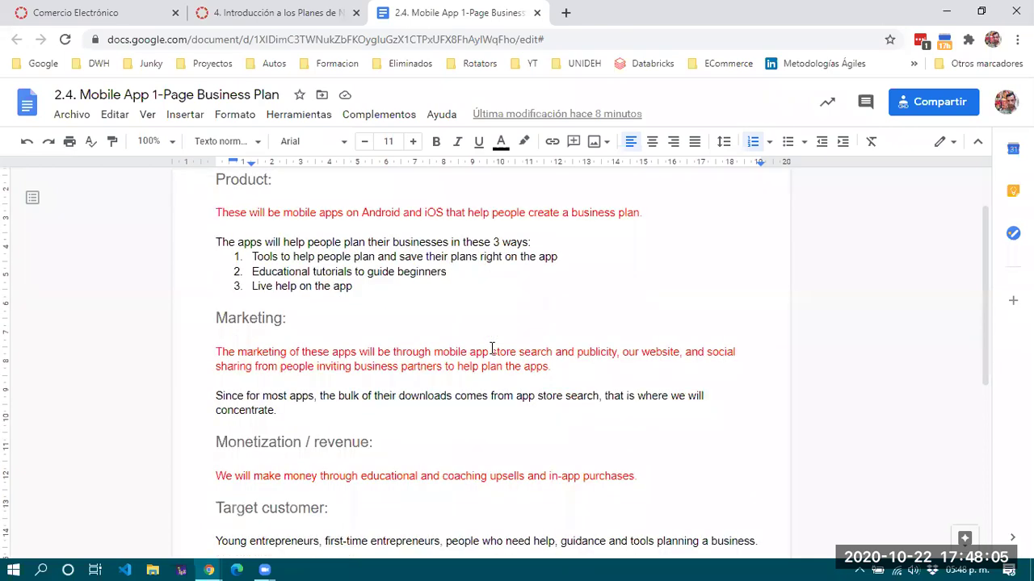
scroll(491, 348, "down", 1)
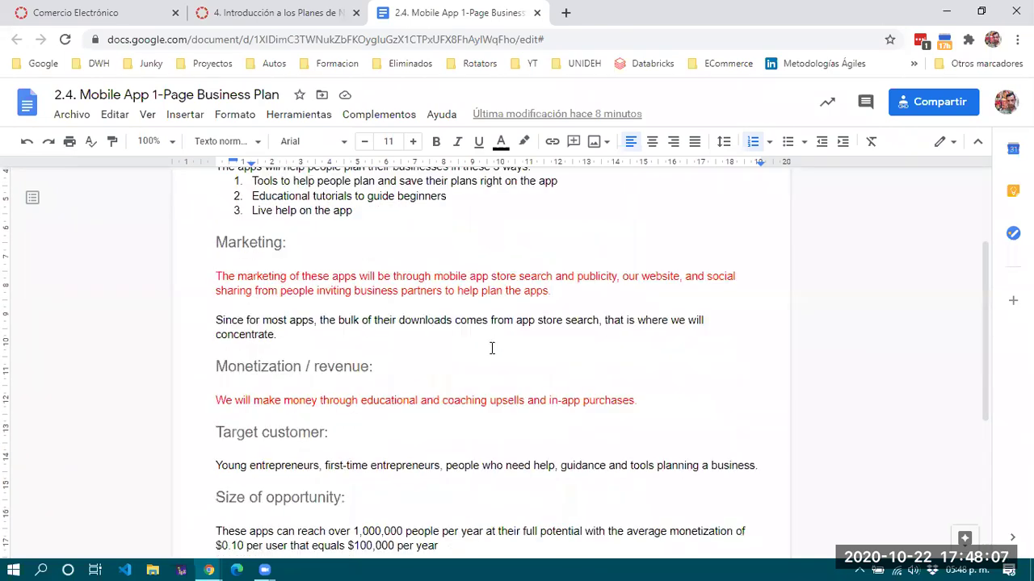
scroll(491, 348, "down", 1)
scroll(491, 348, "down", 3)
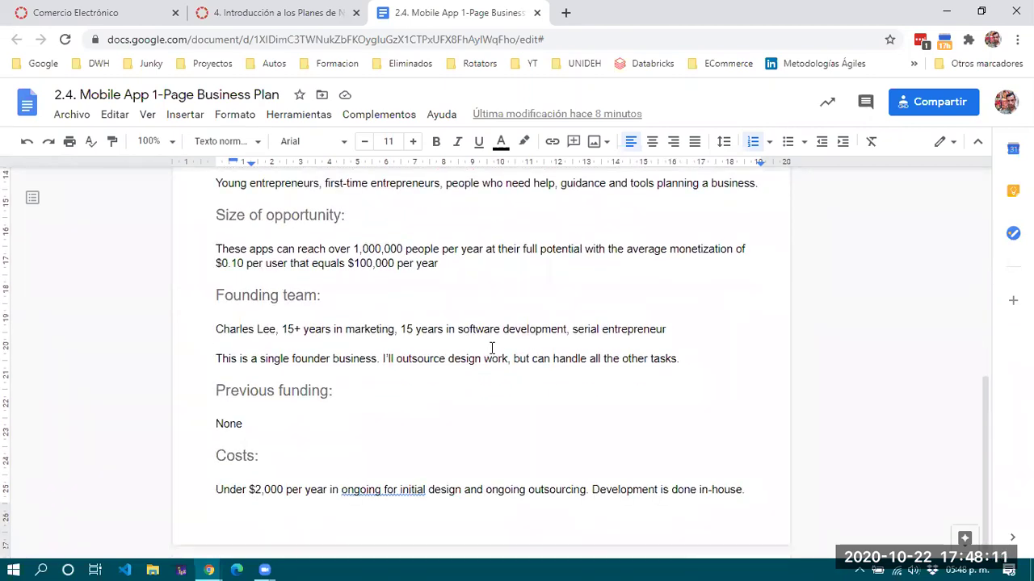
left_click(762, 489)
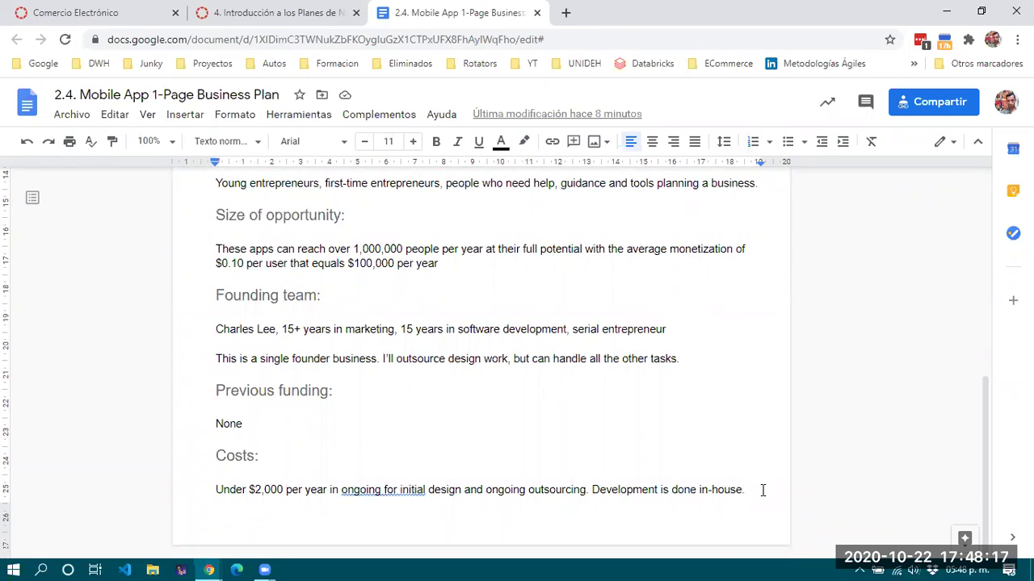
scroll(762, 489, "up", 2)
scroll(762, 490, "down", 2)
scroll(621, 367, "up", 4)
scroll(620, 366, "up", 2)
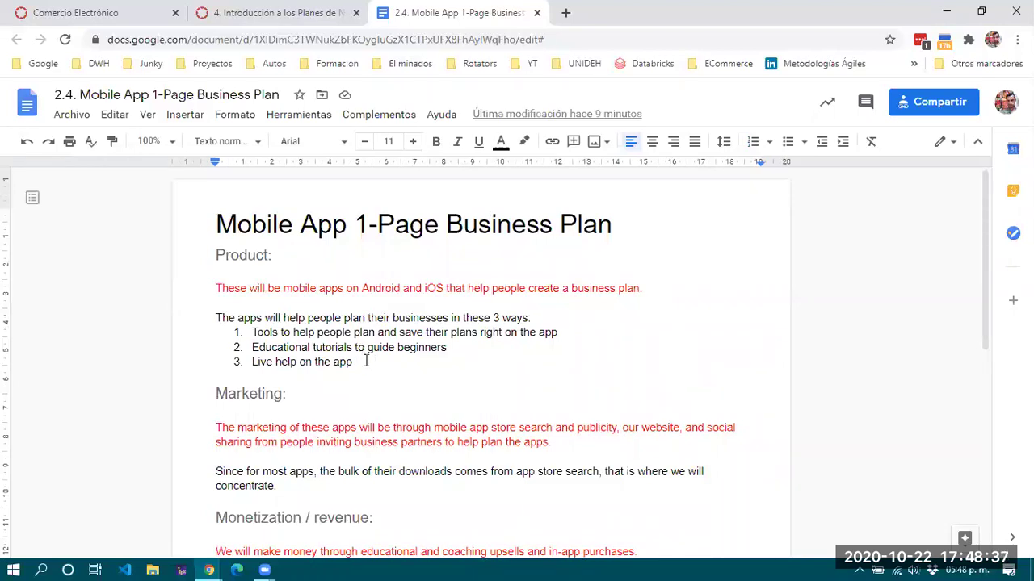
left_click(216, 288)
left_click(655, 287, "shift")
left_click_drag(557, 444, 186, 432)
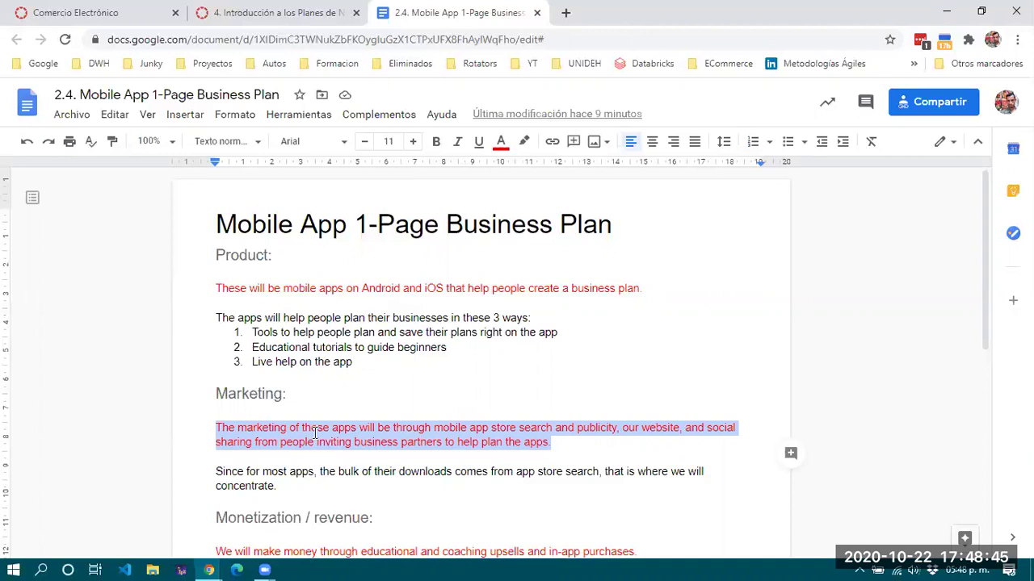
scroll(315, 434, "down", 5)
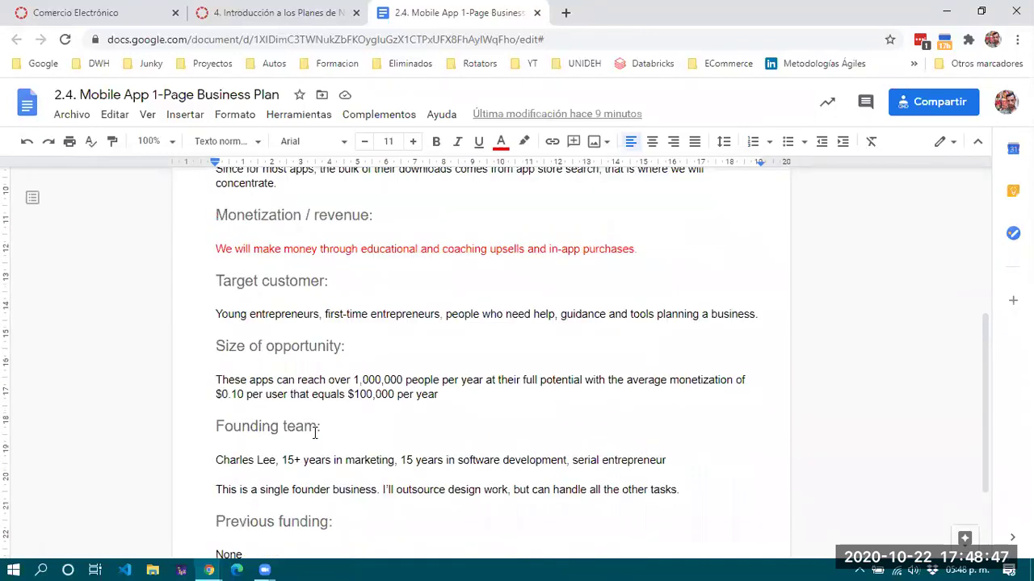
triple_click(266, 278)
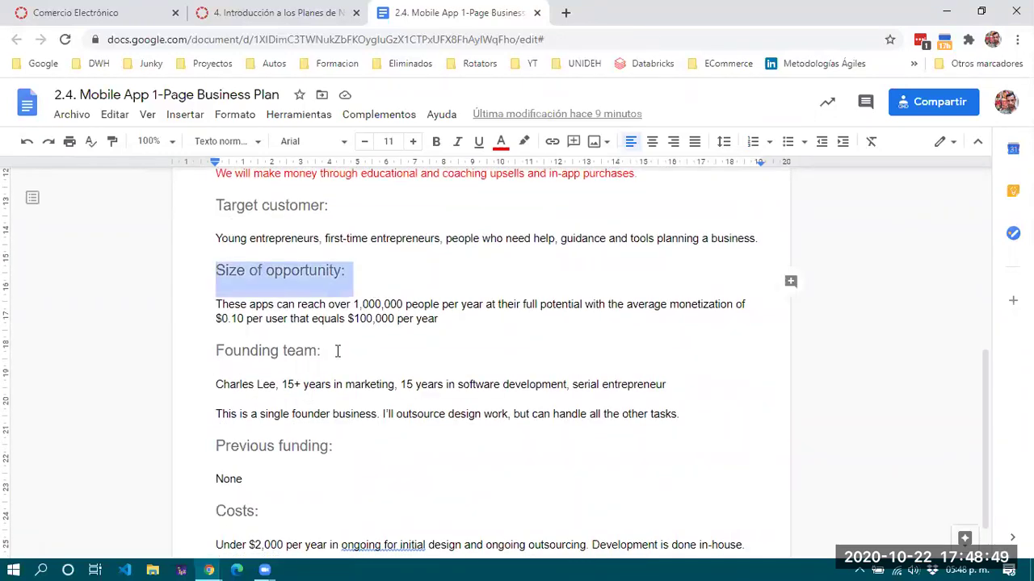
left_click_drag(337, 351, 213, 355)
left_click(363, 436)
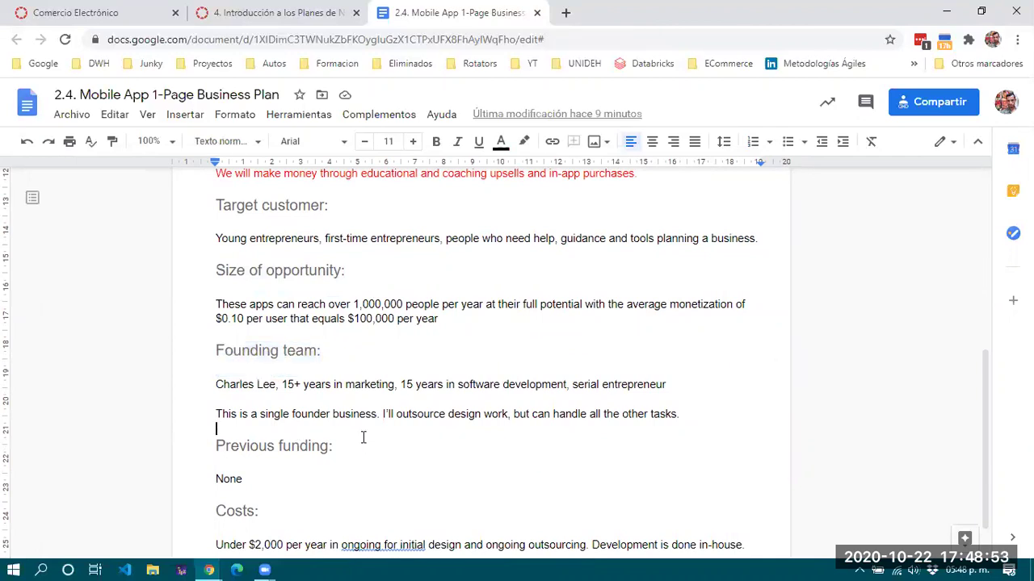
scroll(363, 437, "up", 2)
scroll(362, 436, "up", 1)
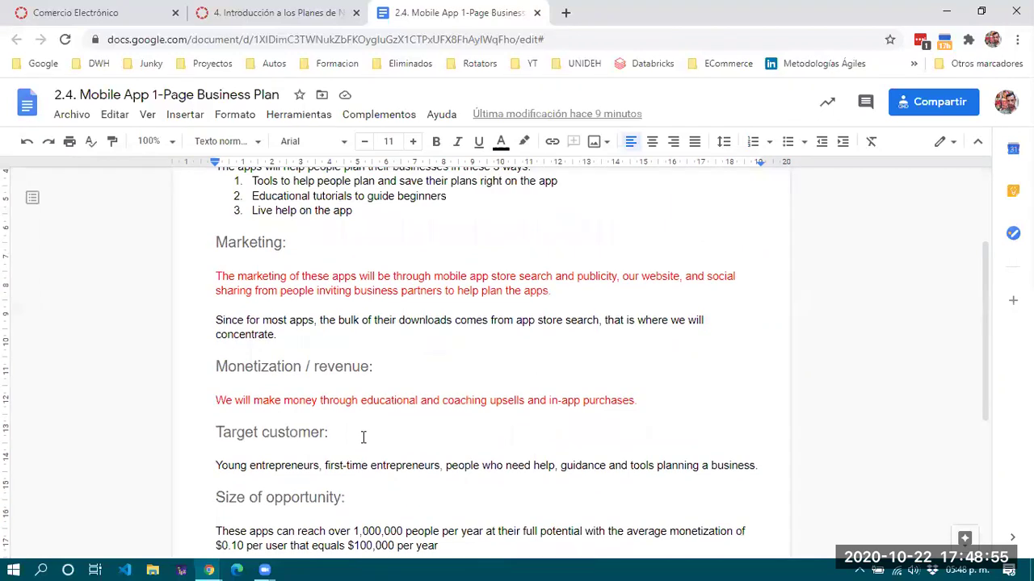
left_click_drag(215, 277, 581, 298)
scroll(580, 299, "up", 2)
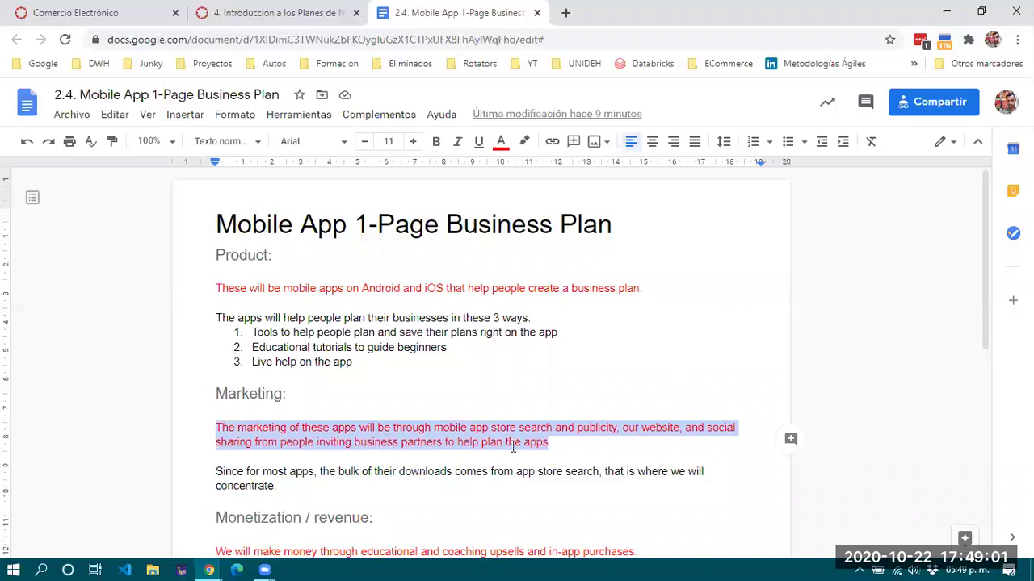
scroll(513, 446, "down", 2)
left_click(658, 402)
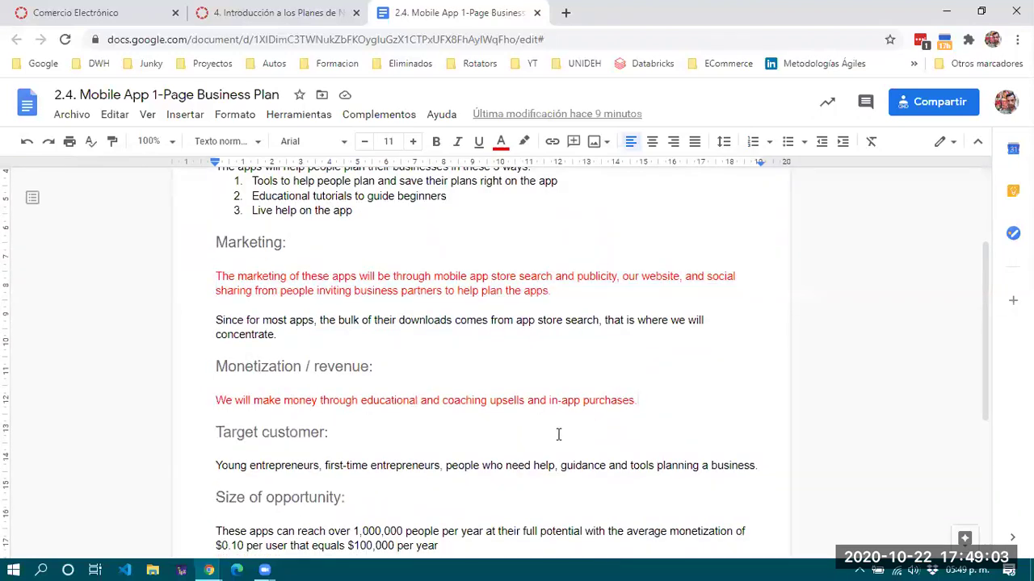
scroll(556, 433, "down", 1)
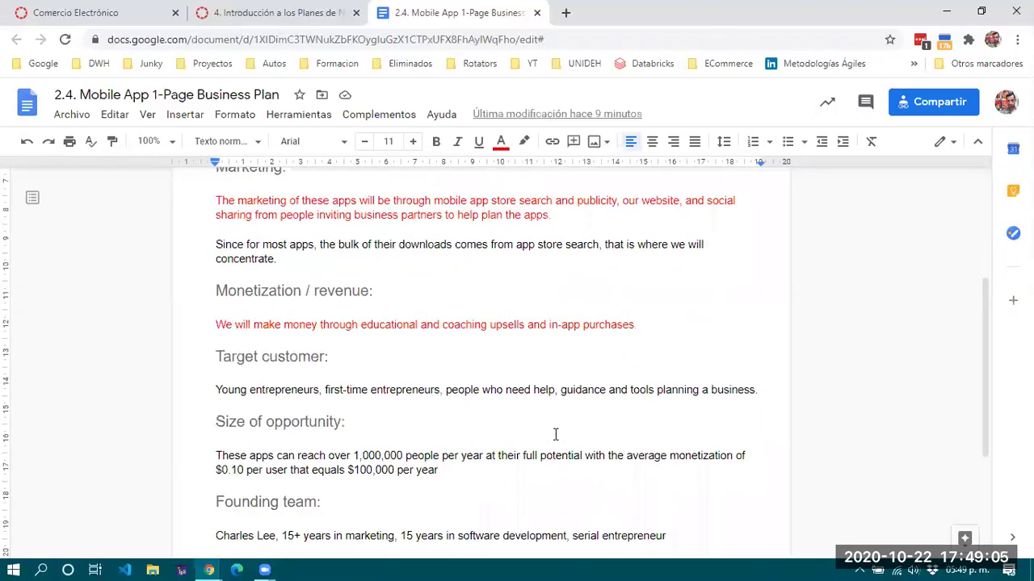
scroll(555, 434, "up", 1)
scroll(555, 435, "down", 1)
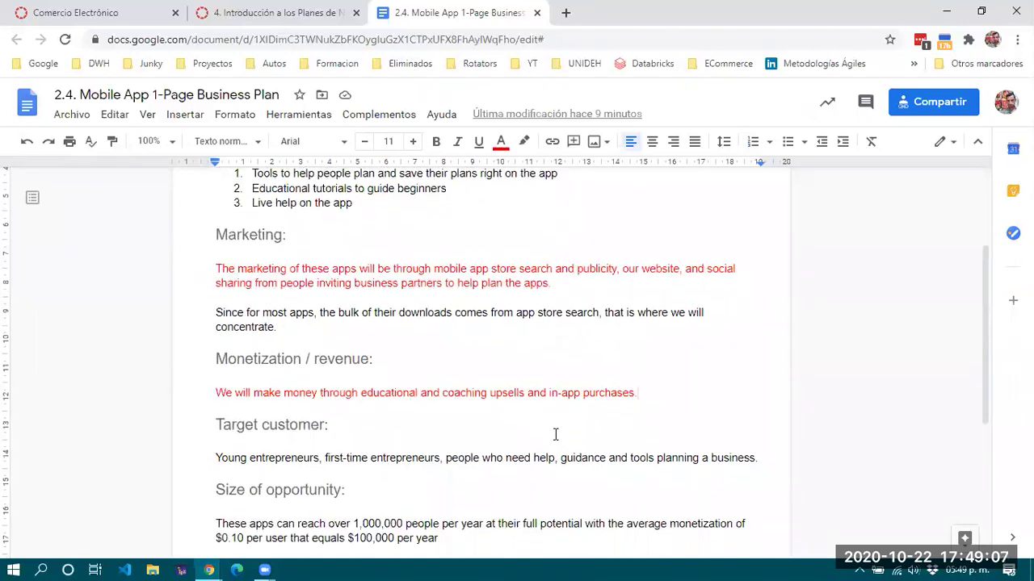
scroll(555, 434, "down", 1)
scroll(556, 434, "down", 1)
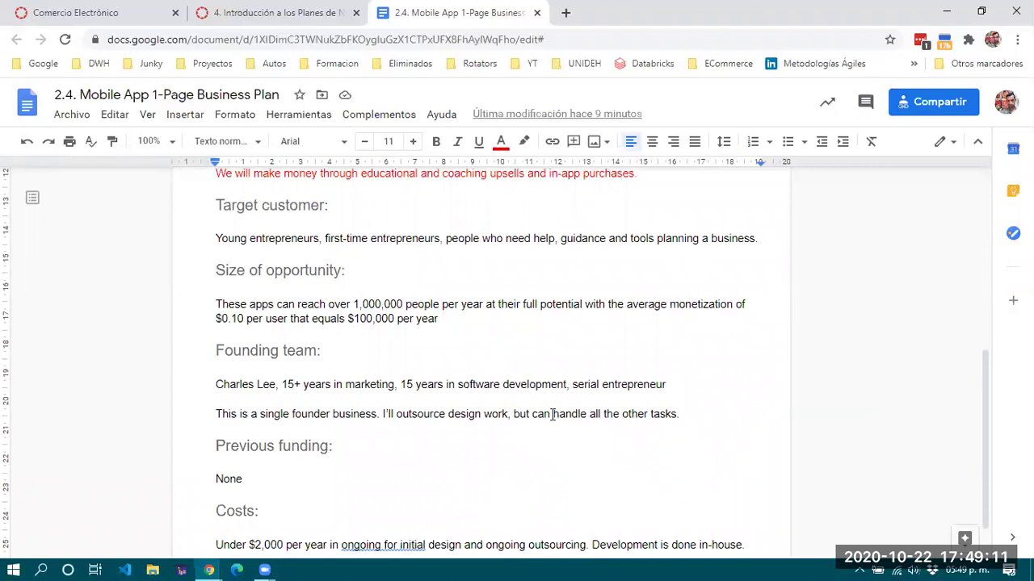
scroll(552, 414, "down", 1)
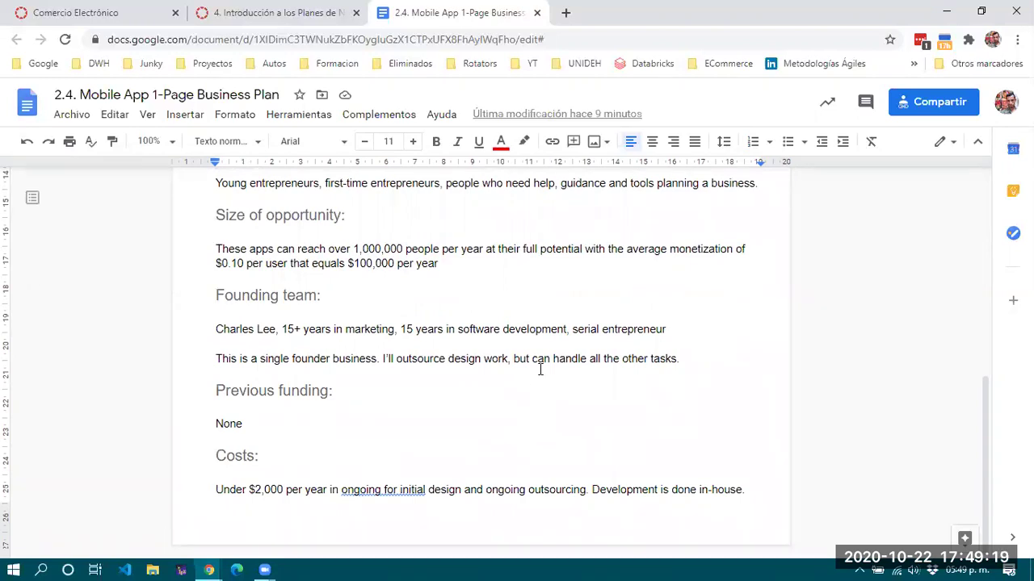
scroll(541, 369, "up", 5)
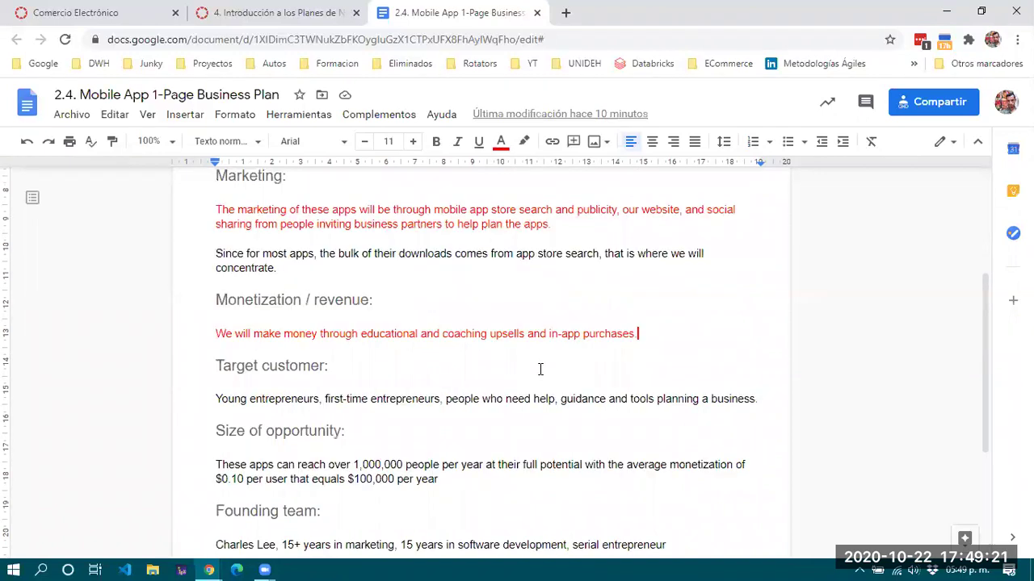
scroll(540, 369, "up", 1)
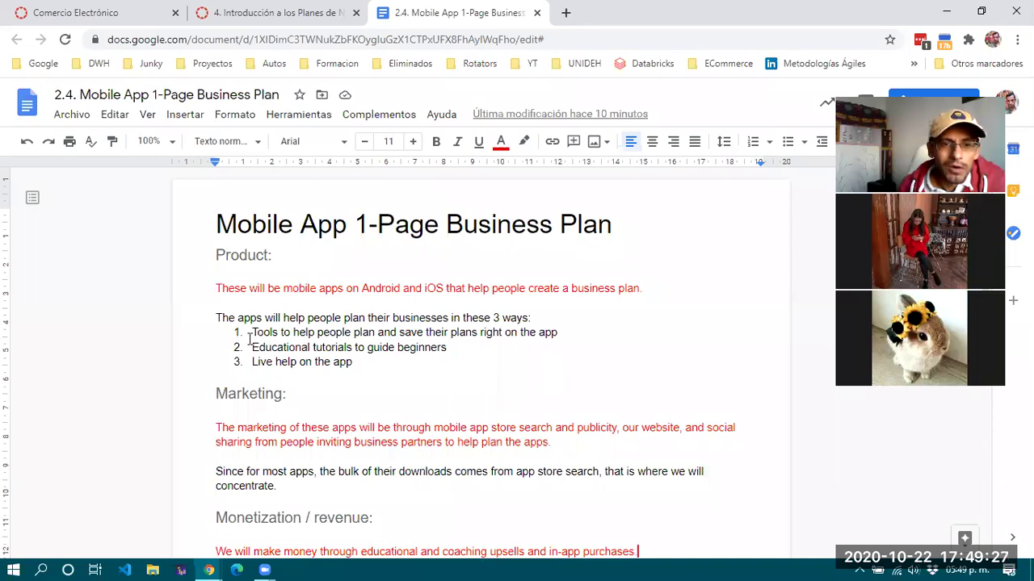
scroll(248, 339, "down", 5)
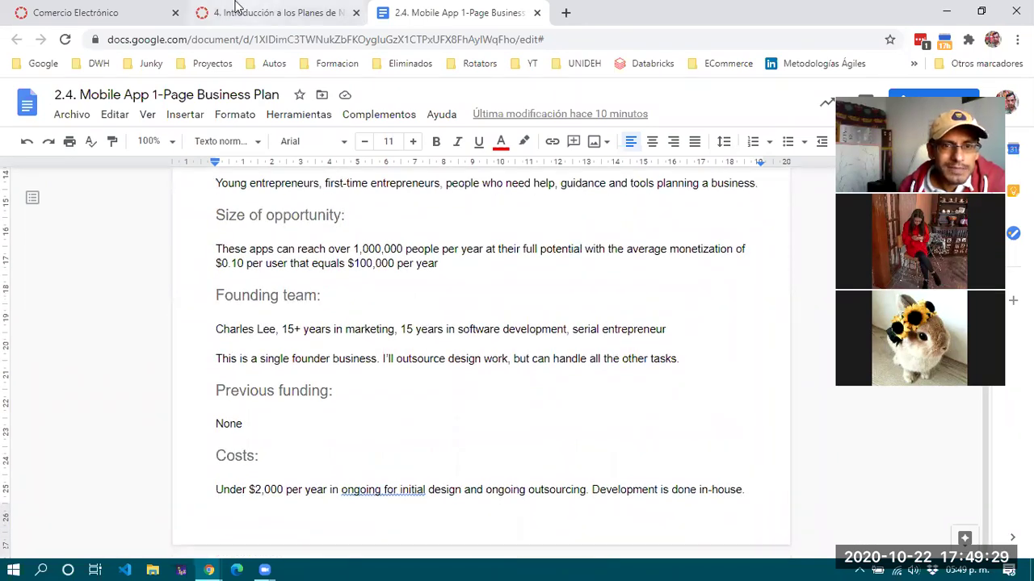
- Switch to the Canvas course page and open the 'Lawn Care Business 1-Page Business Plan' link
left_click(266, 13)
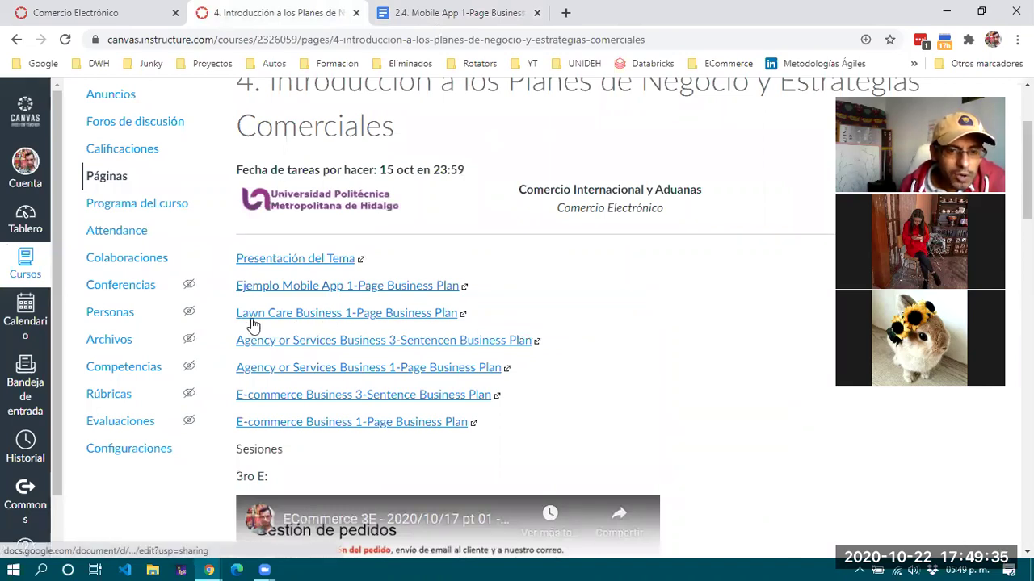
left_click(327, 319)
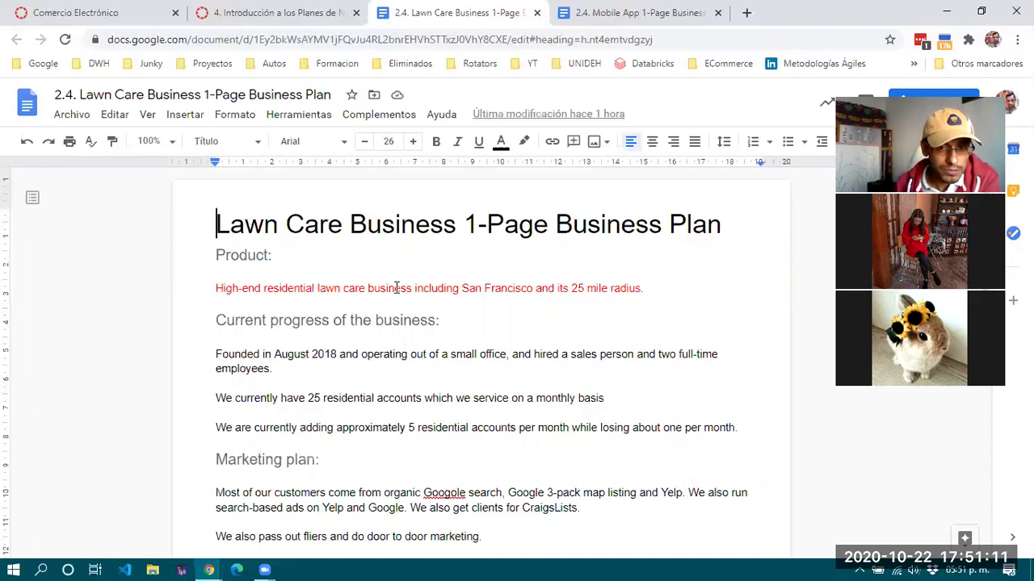
left_click_drag(411, 289, 341, 295)
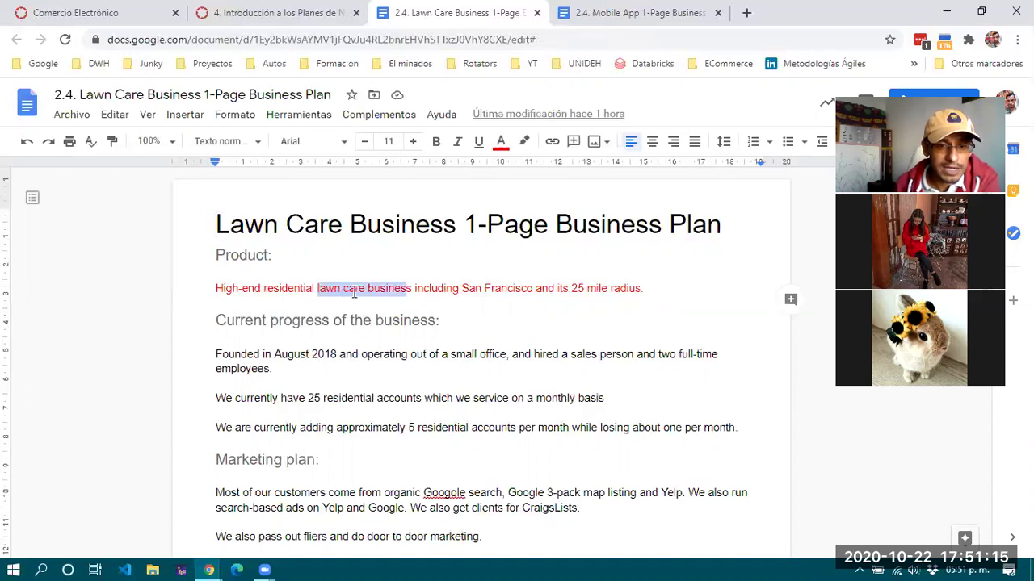
double_click(218, 291)
left_click_drag(242, 294, 315, 294)
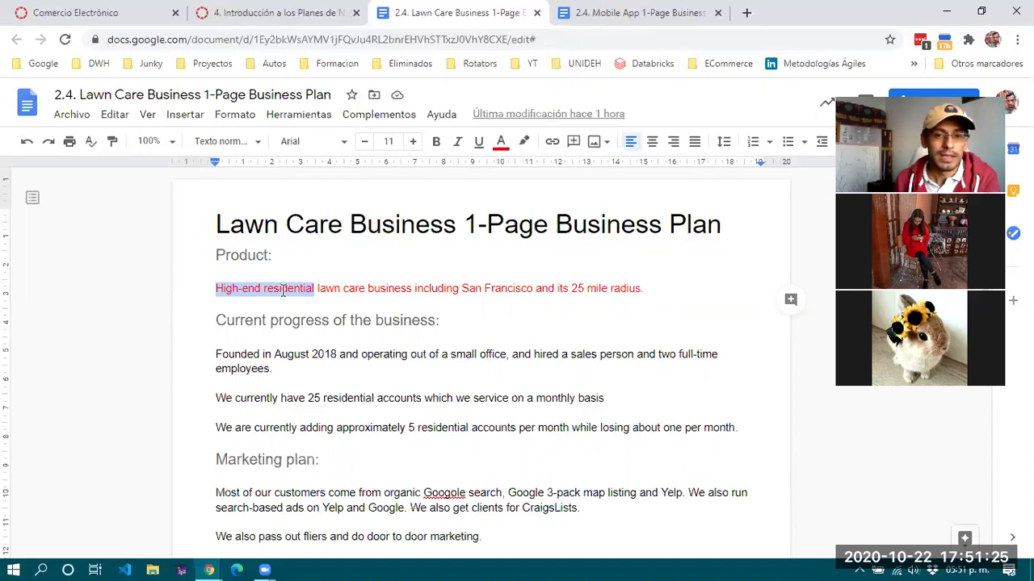
left_click_drag(461, 289, 516, 293)
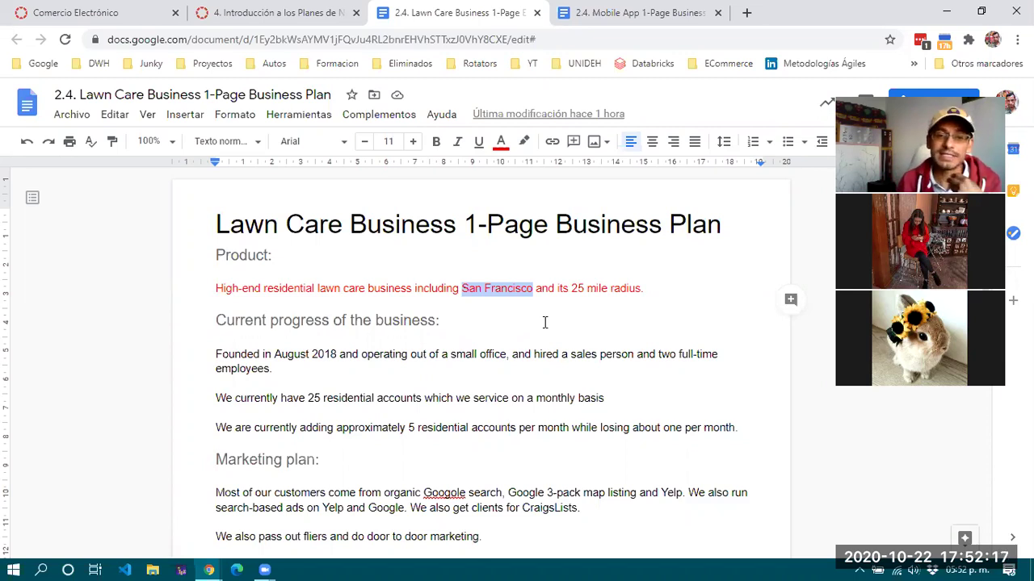
left_click(260, 288)
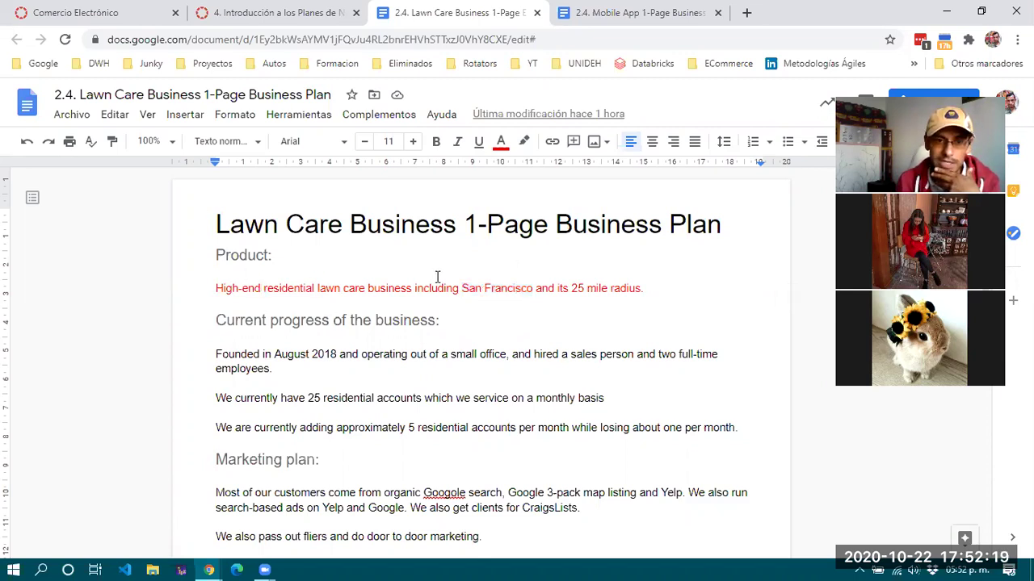
left_click(210, 292)
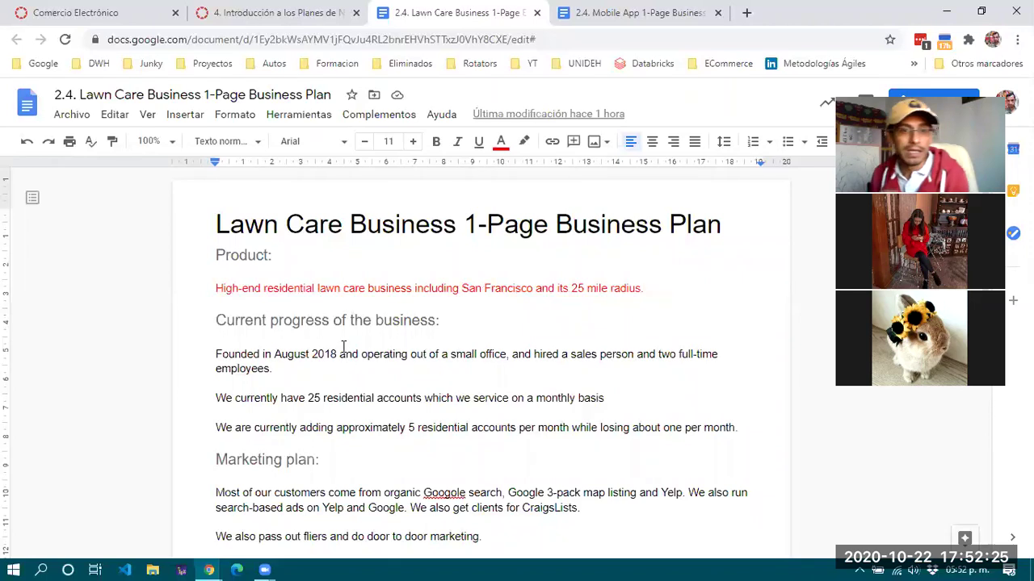
left_click(216, 352)
mouse_move(214, 326)
left_mouse_down()
mouse_move(439, 323)
mouse_move(214, 321)
left_mouse_up()
left_click(446, 322)
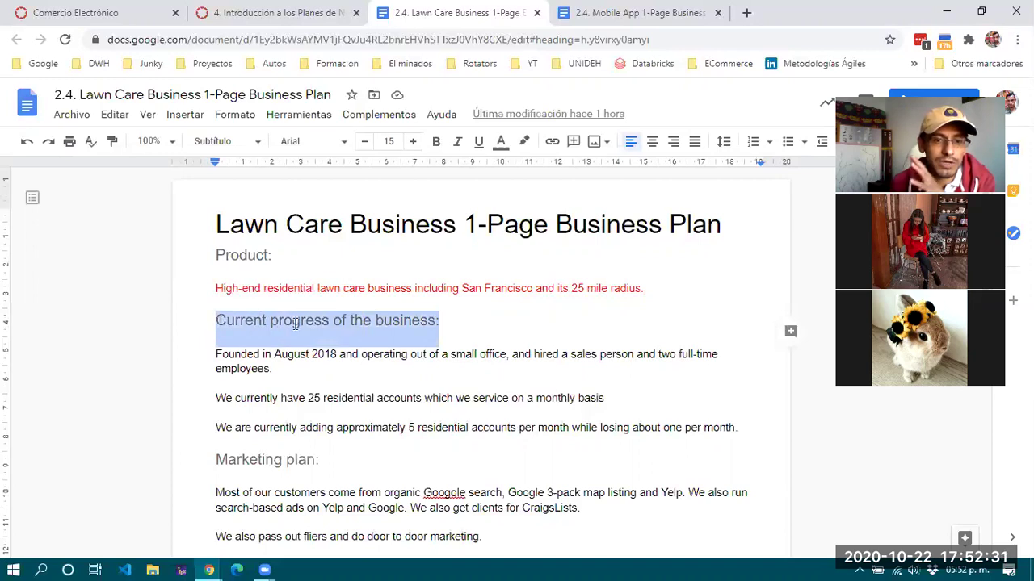
left_click(198, 386)
scroll(215, 383, "down", 2)
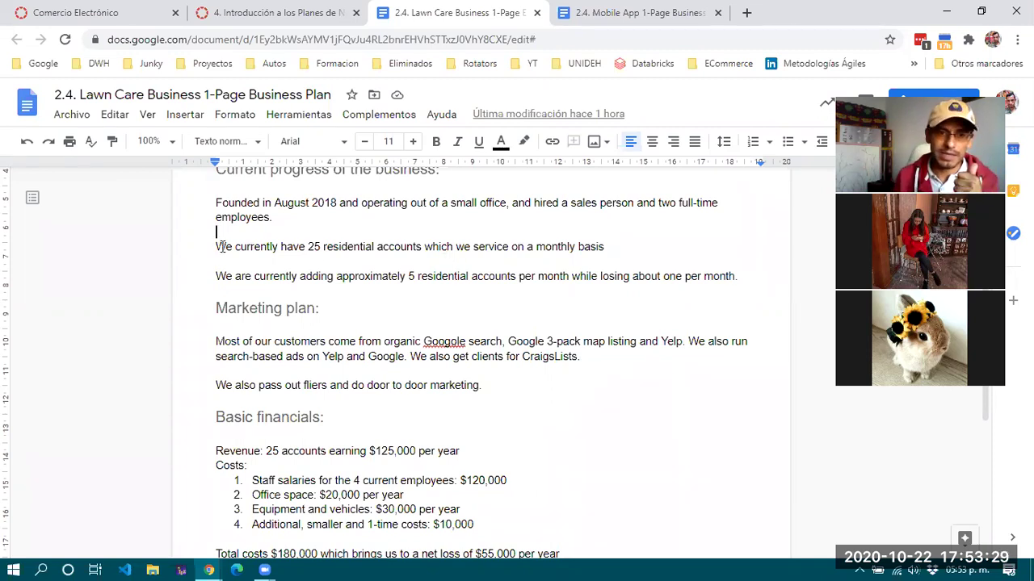
- Select the 25 residential accounts sentence, the ~5 new accounts figure and the one-per-month loss phrase
left_click_drag(214, 246, 620, 247)
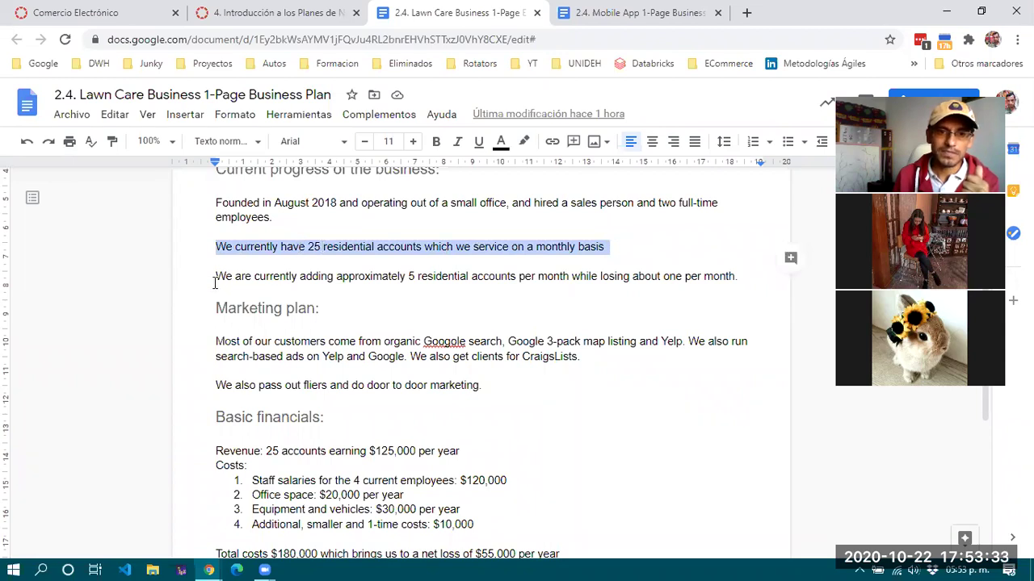
left_click_drag(215, 276, 418, 278)
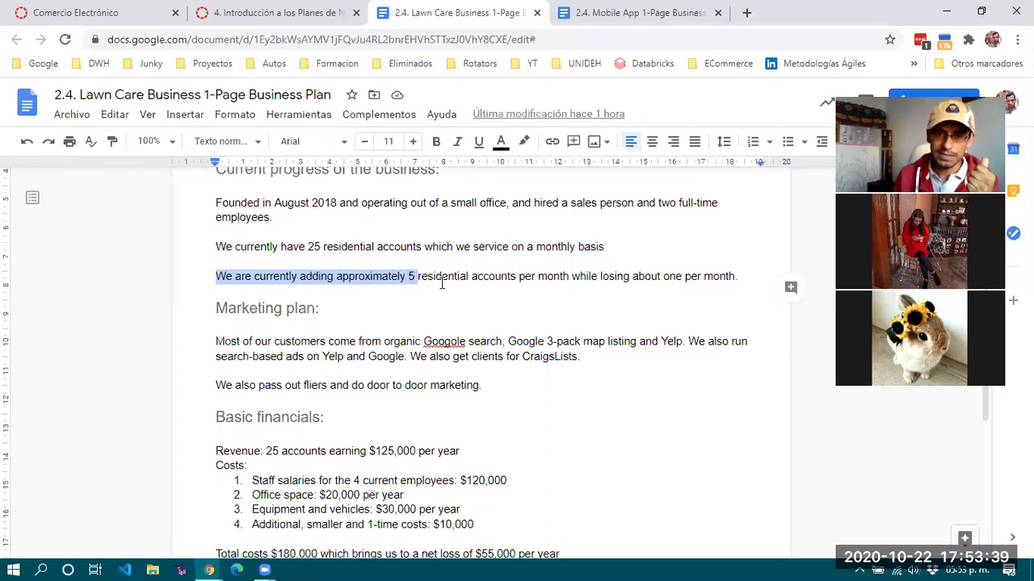
left_click_drag(597, 276, 741, 273)
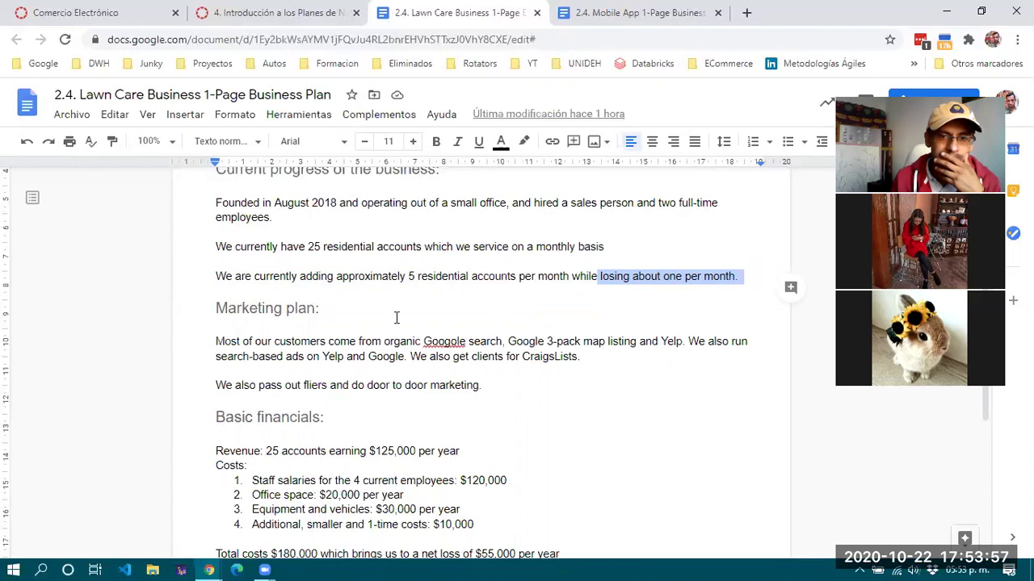
- Correct the misspelled 'Googole' to 'Google' in the Marketing plan paragraph
scroll(396, 318, "down", 1)
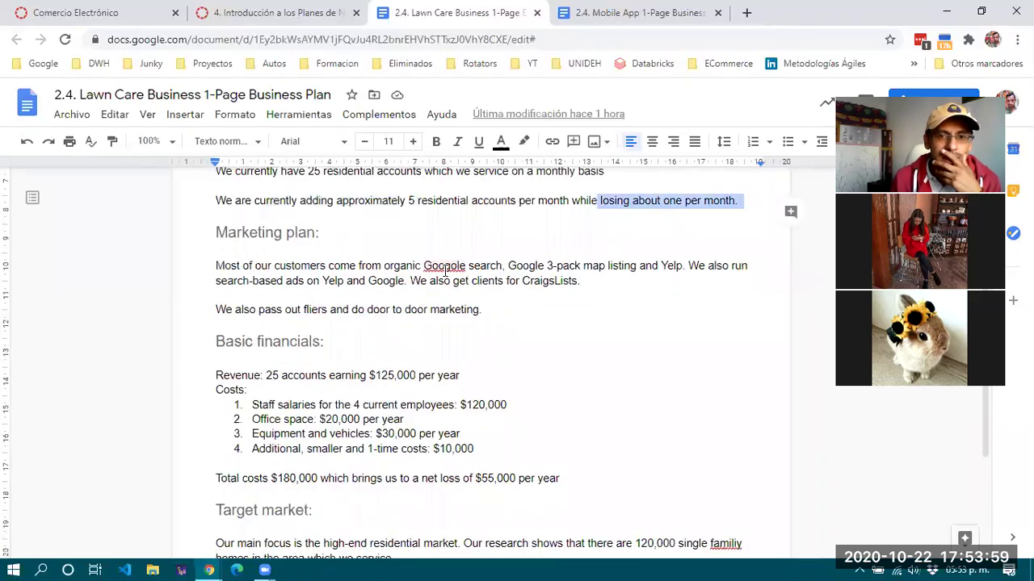
right_click(444, 269)
left_click(487, 310)
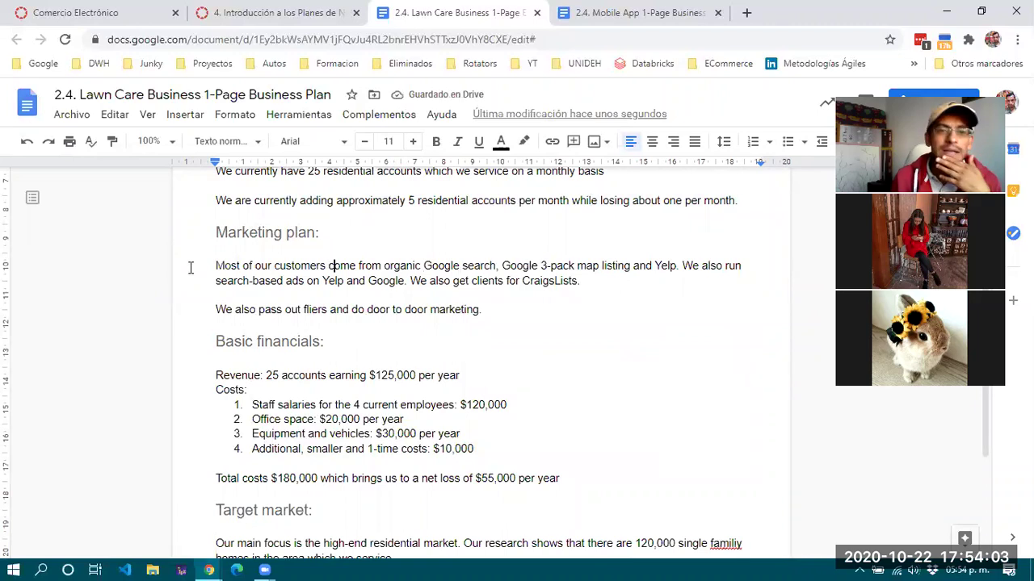
- Select the word 'Yelp' further down the plan
scroll(191, 267, "down", 1)
scroll(232, 260, "up", 1)
scroll(234, 256, "down", 1)
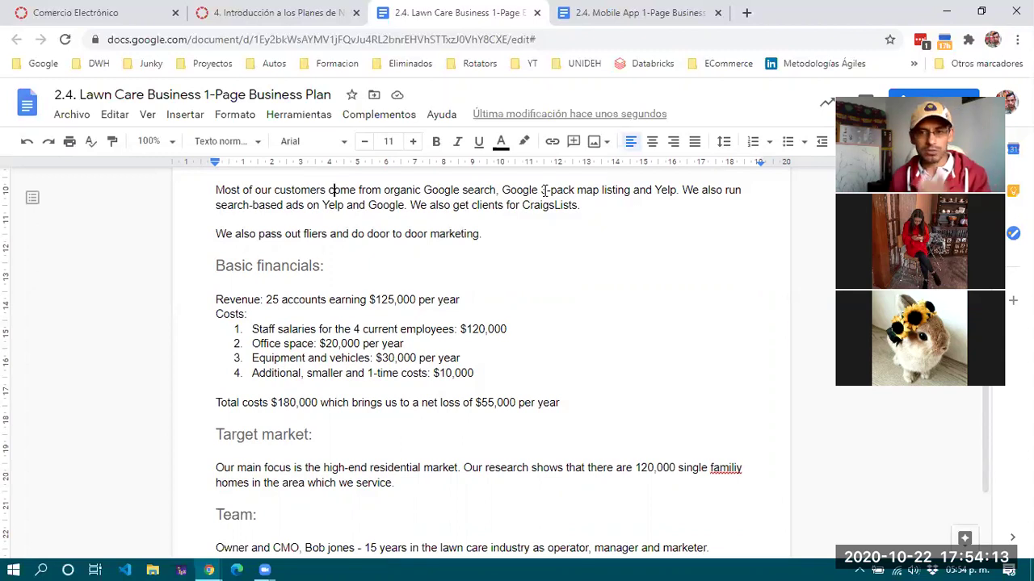
double_click(674, 191)
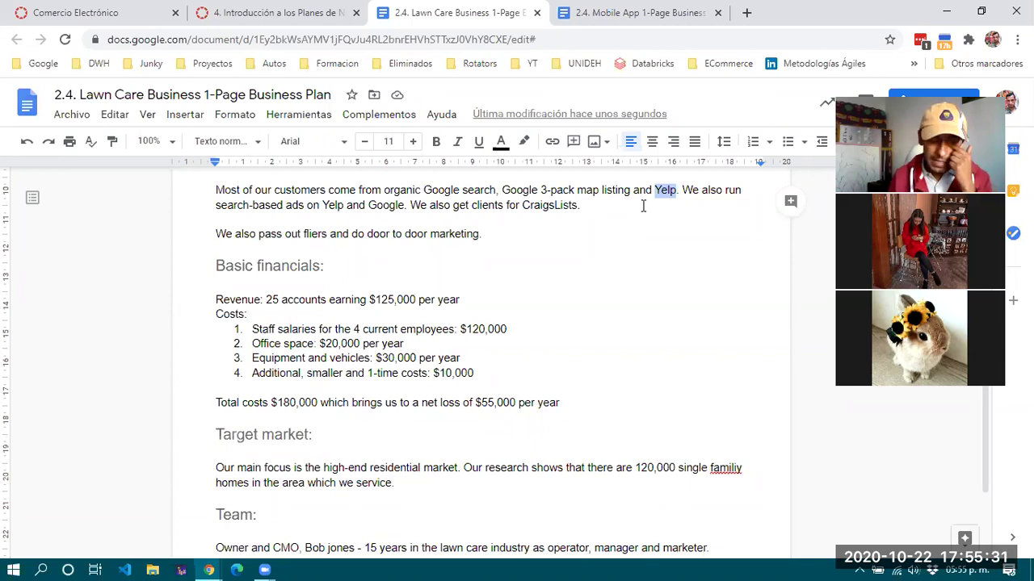
scroll(643, 206, "up", 1)
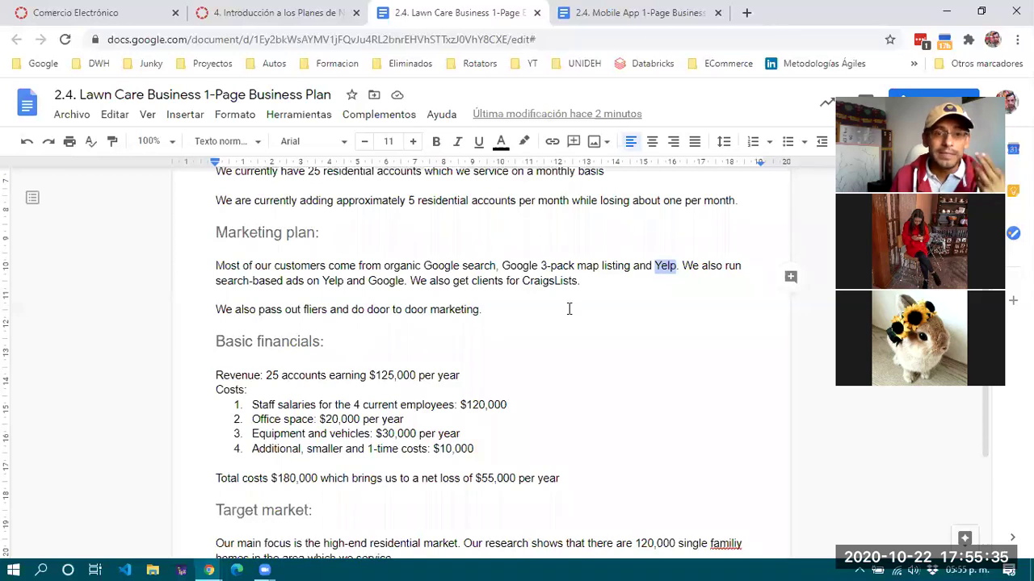
left_click(304, 280)
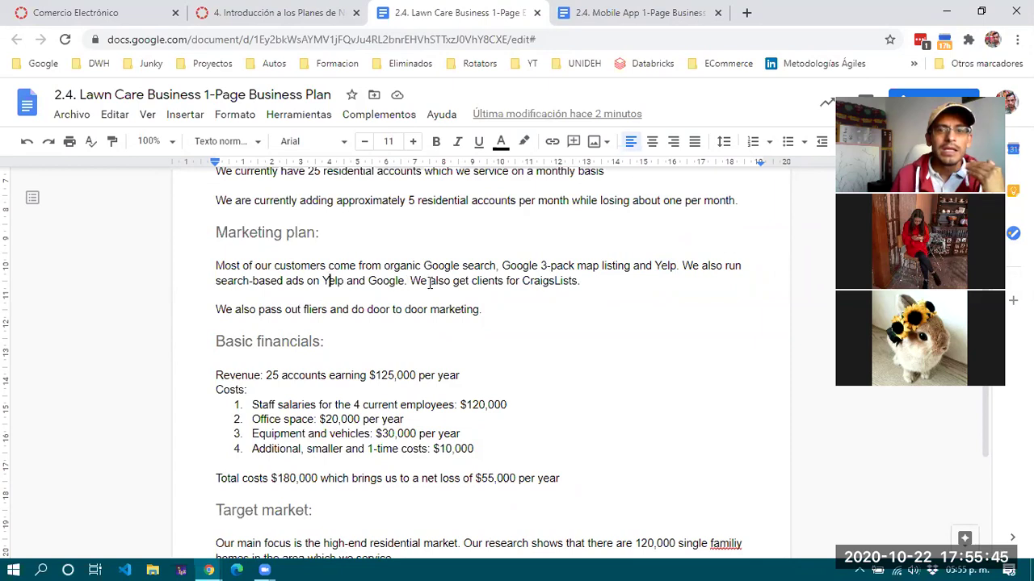
left_click(587, 279)
left_click_drag(586, 279, 410, 280)
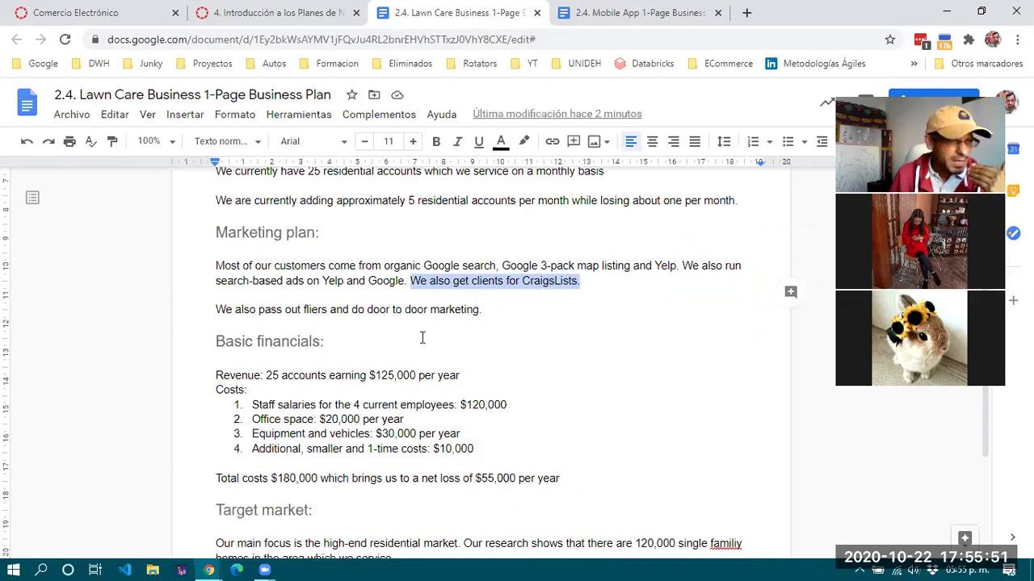
left_click(585, 283)
left_click(534, 282)
double_click(568, 286)
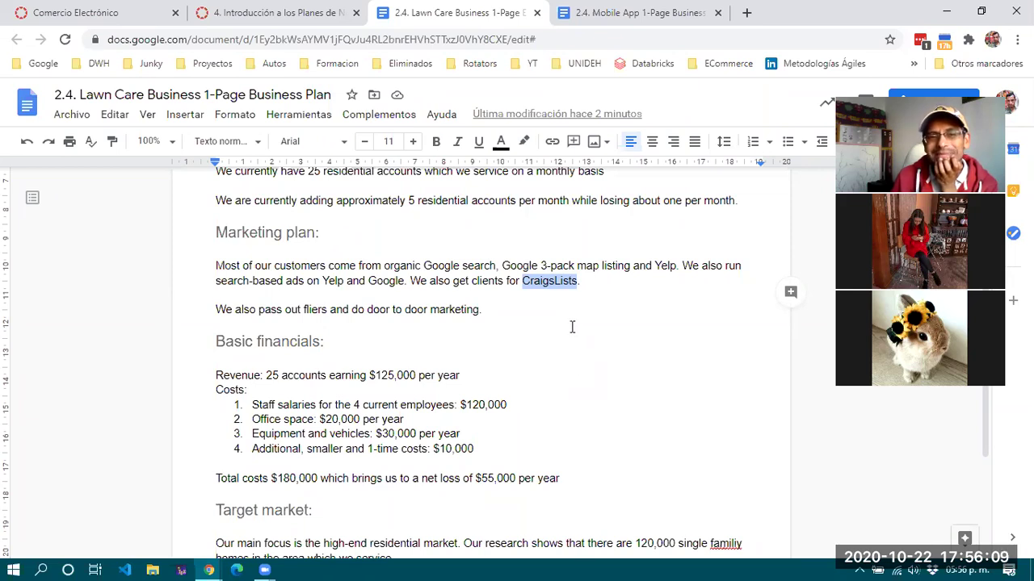
left_click(524, 281)
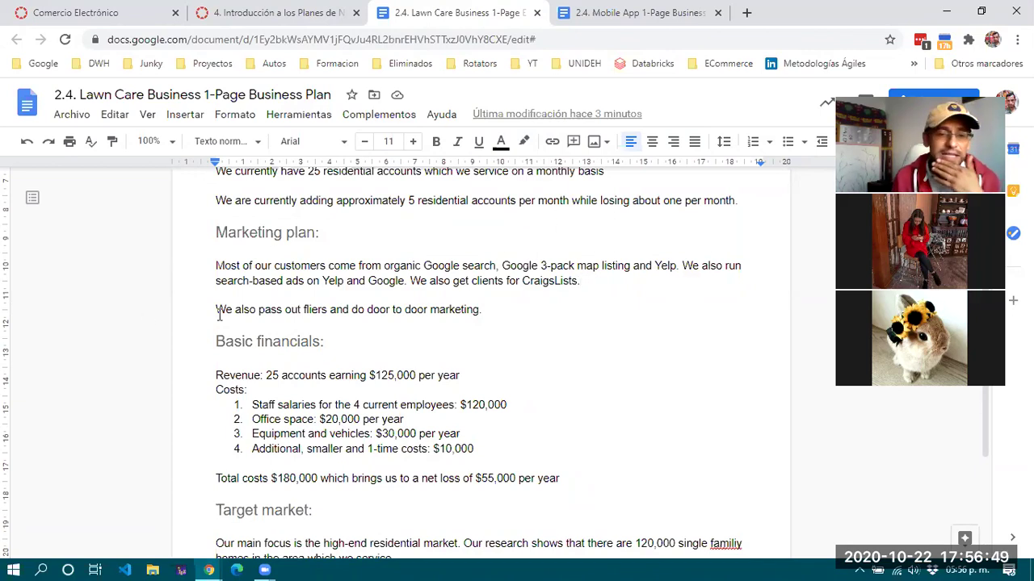
left_click_drag(214, 309, 401, 310)
left_click(401, 310)
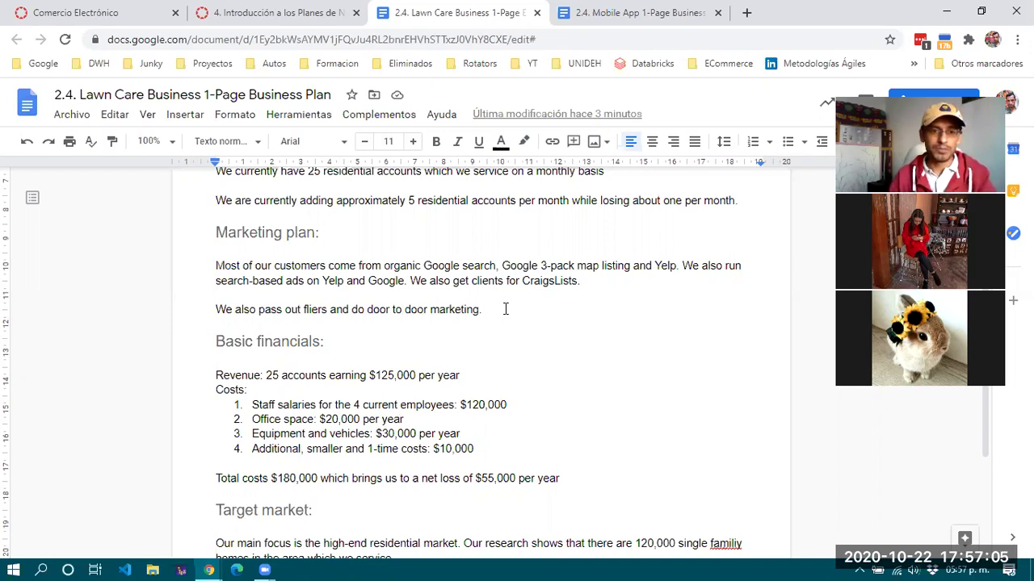
scroll(505, 309, "down", 3)
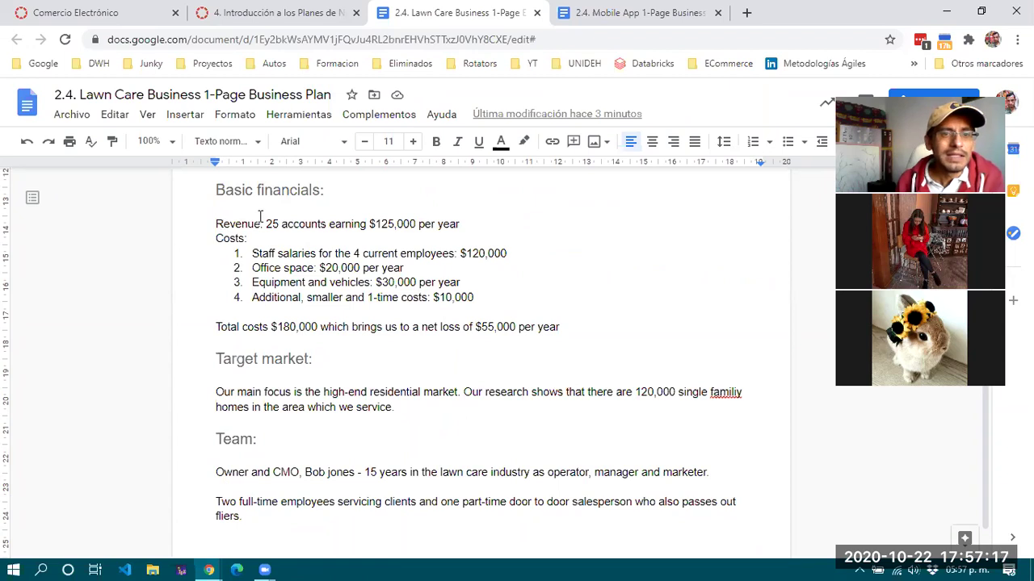
left_click_drag(263, 224, 335, 224)
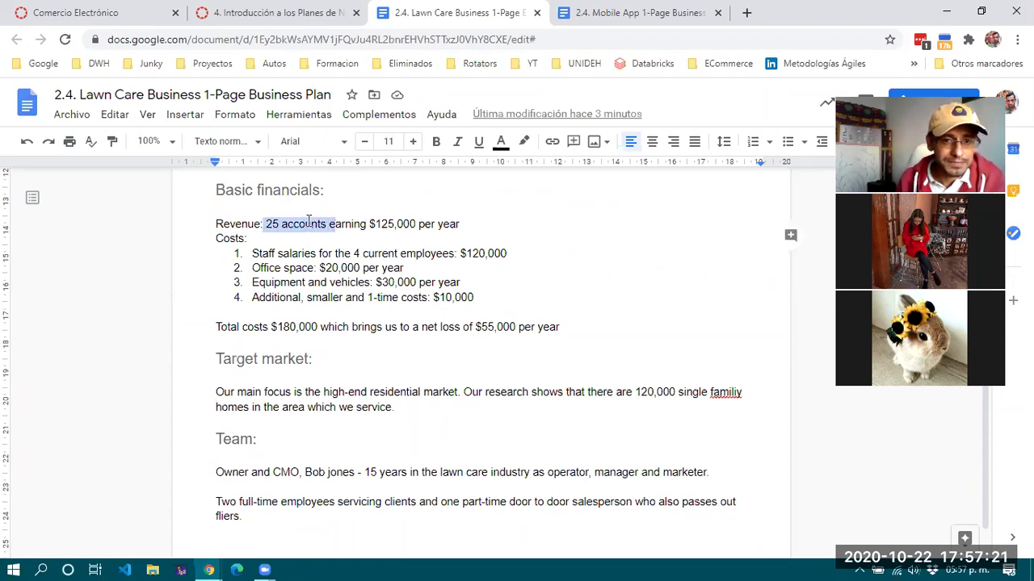
left_click_drag(369, 224, 468, 224)
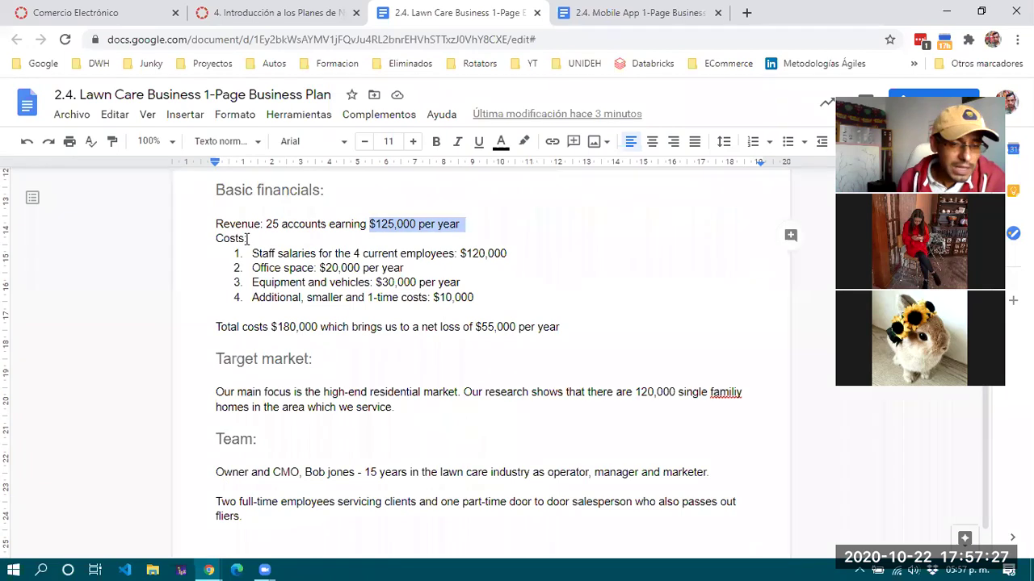
left_click_drag(215, 238, 246, 240)
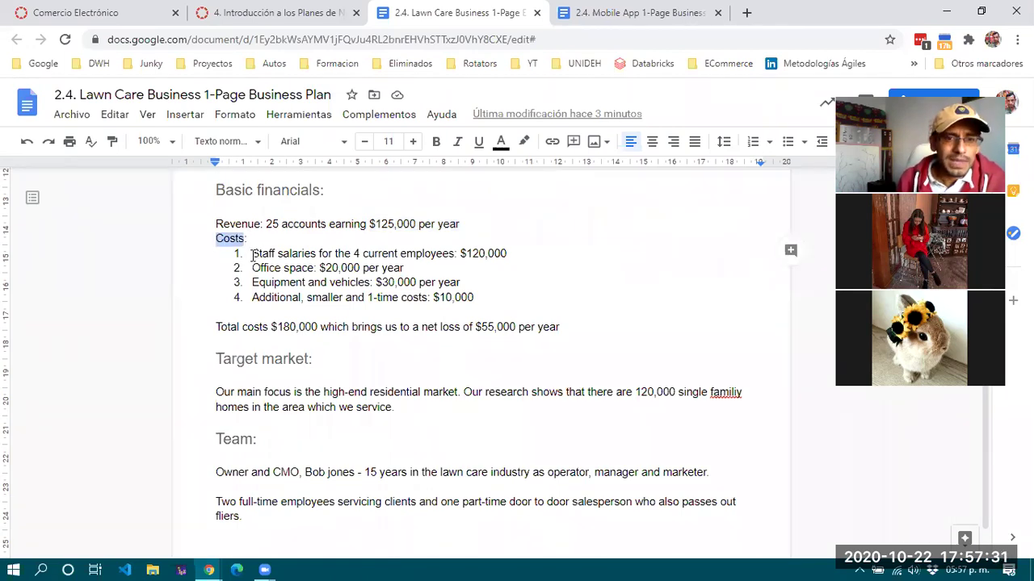
left_click_drag(252, 253, 381, 254)
left_click(381, 253)
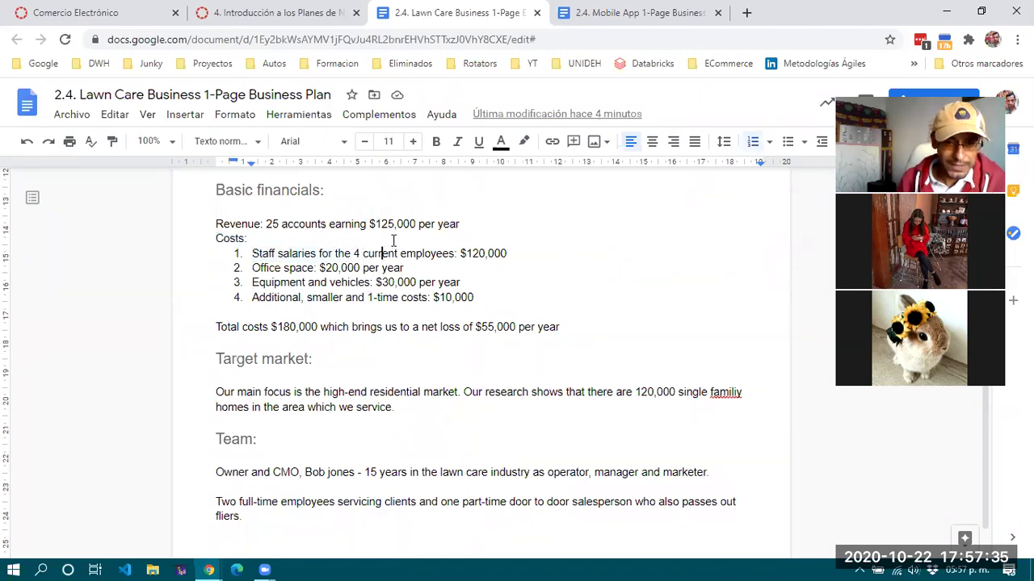
left_click_drag(465, 253, 508, 253)
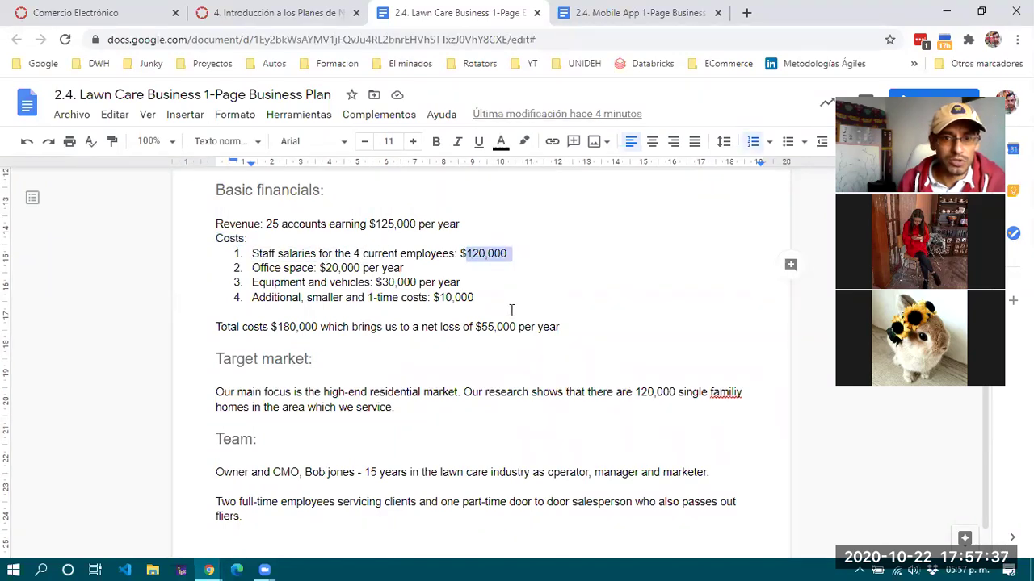
left_click(260, 270)
left_click_drag(320, 268, 393, 268)
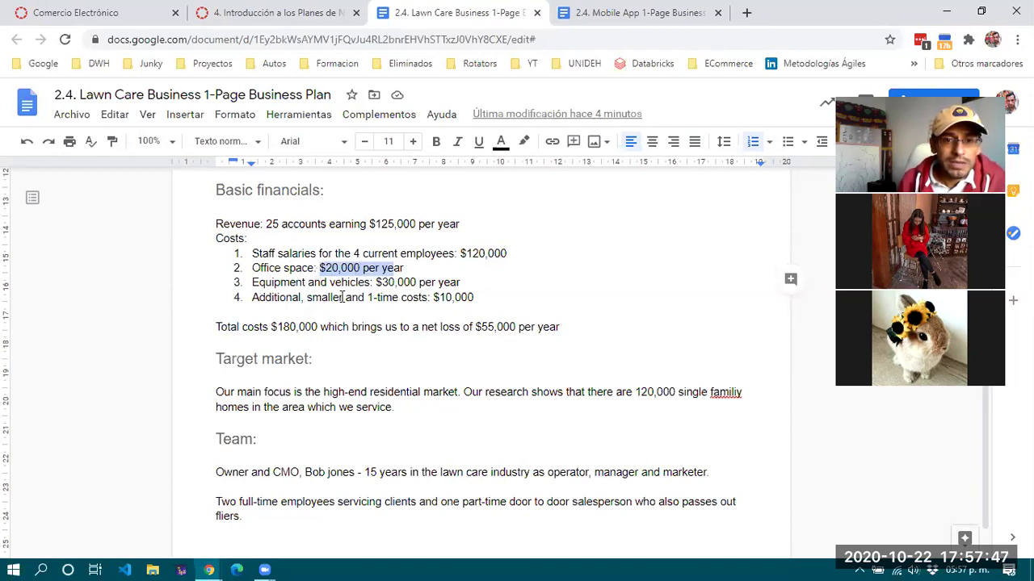
double_click(399, 283)
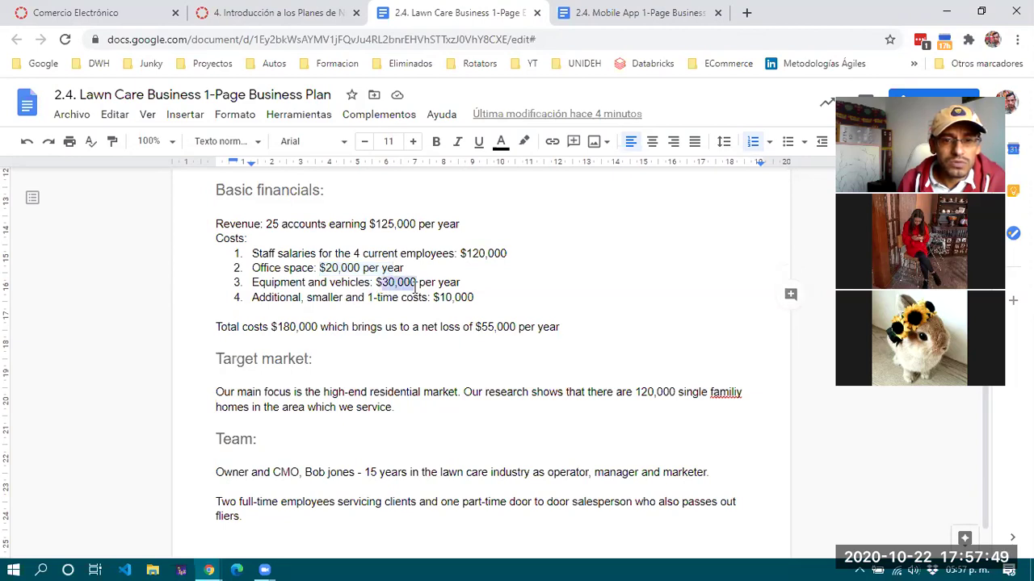
left_click(255, 298)
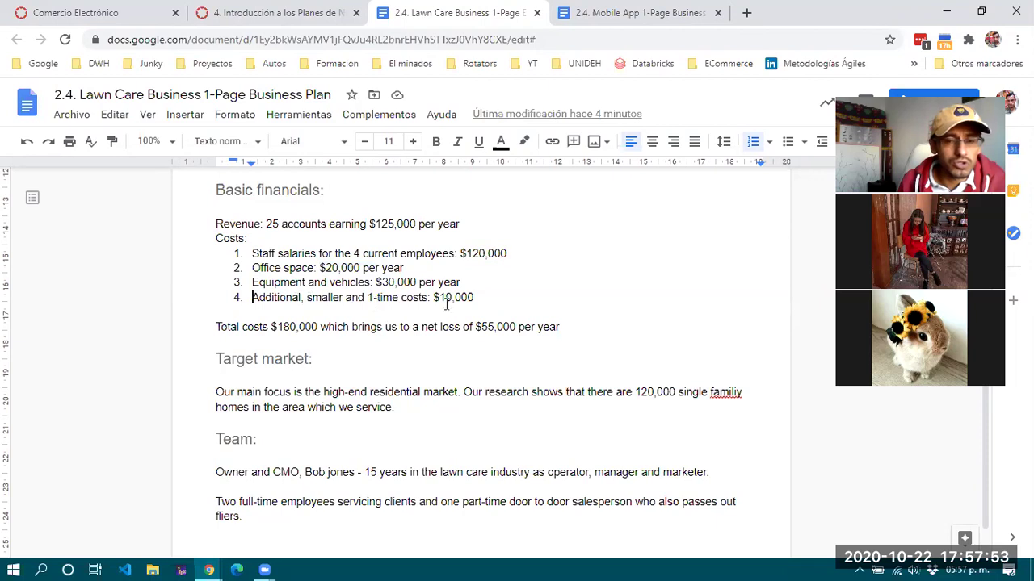
left_click_drag(432, 298, 482, 295)
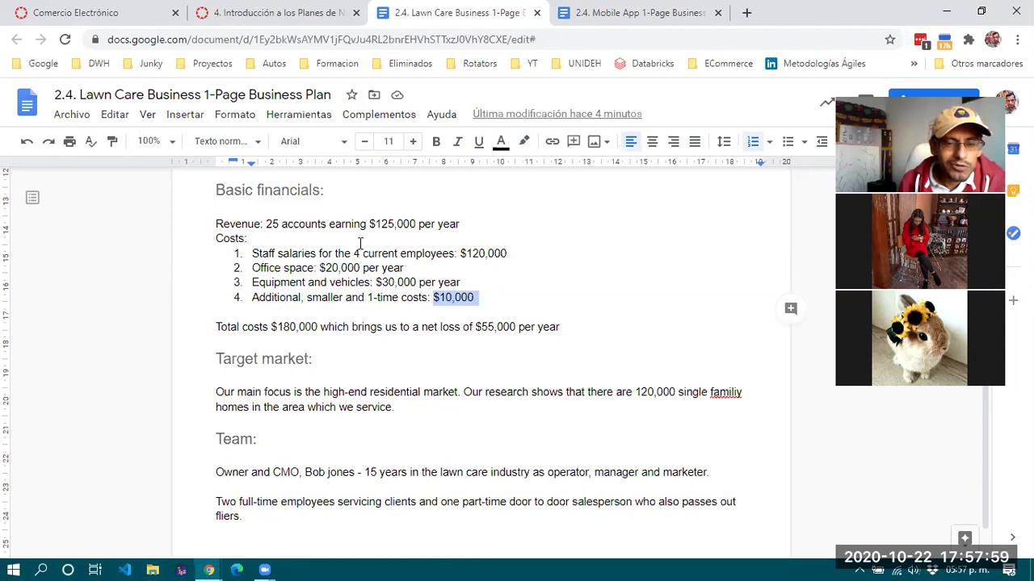
left_click(386, 282)
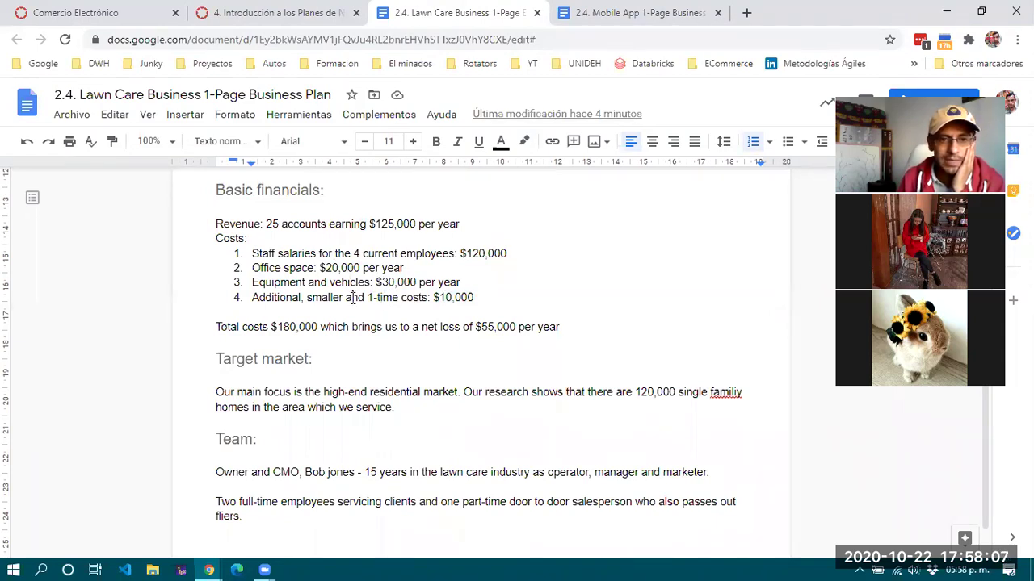
left_click(523, 299)
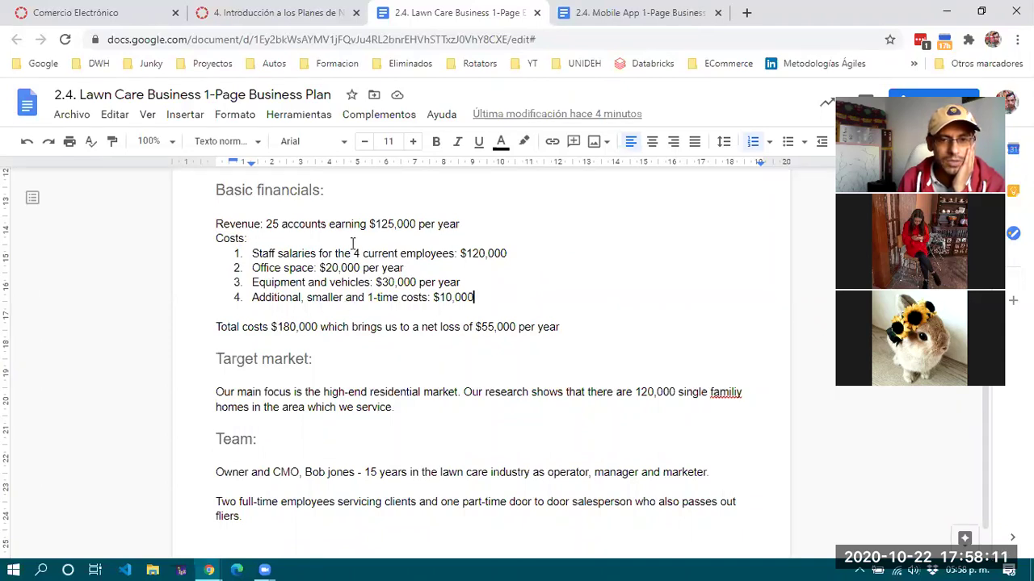
left_click_drag(212, 327, 578, 329)
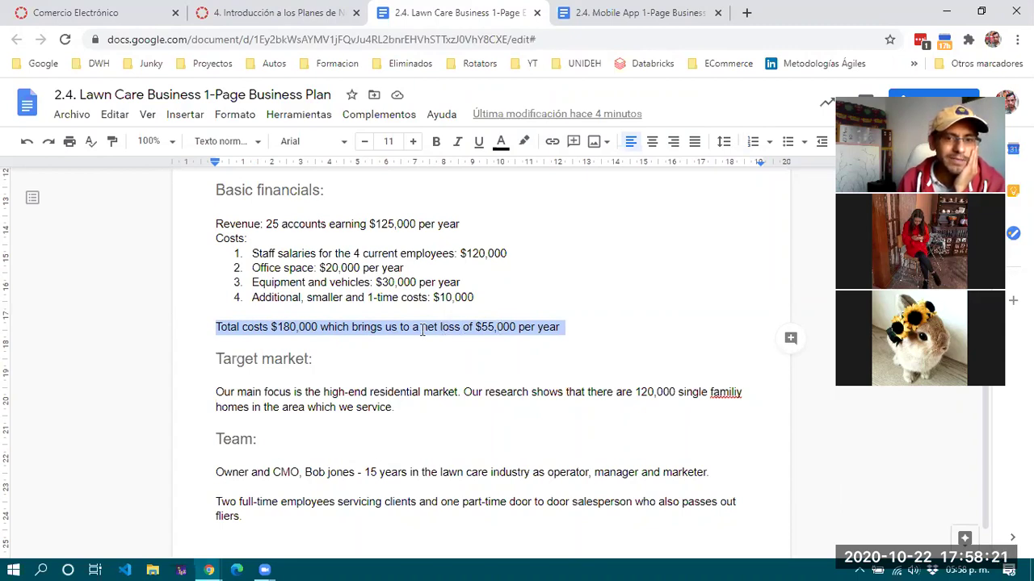
left_click(510, 327)
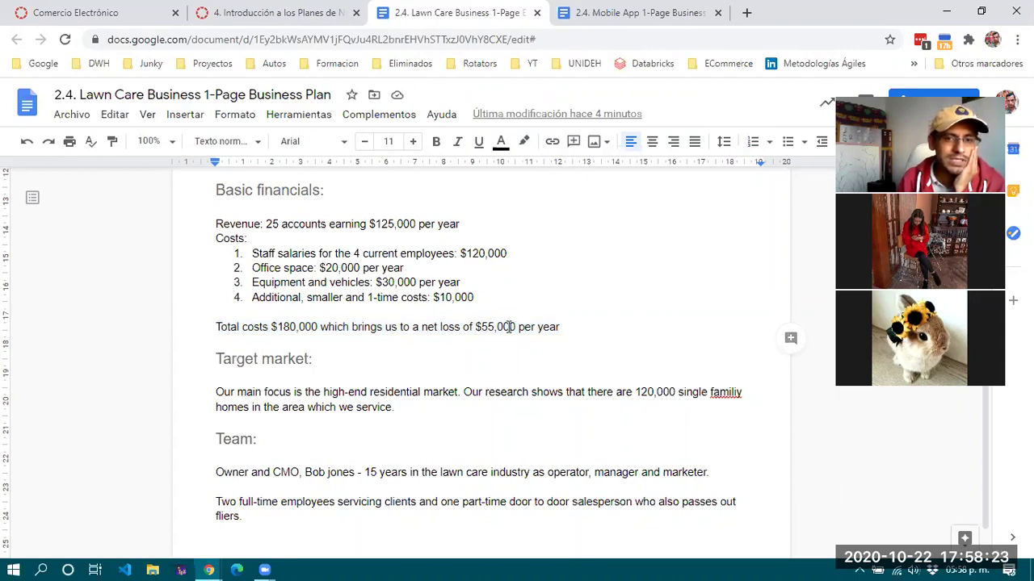
left_click_drag(515, 327, 475, 327)
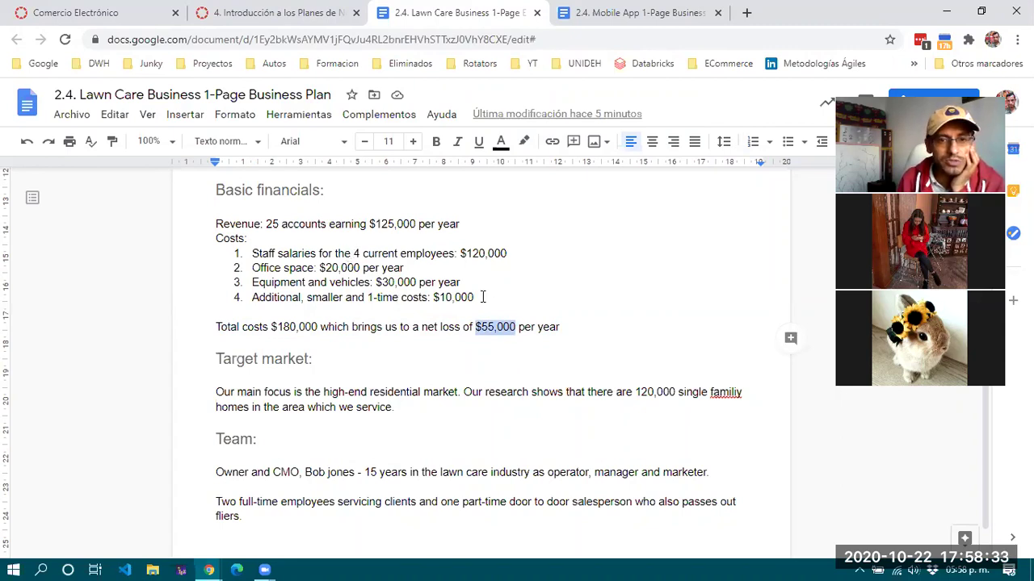
left_click_drag(481, 298, 252, 255)
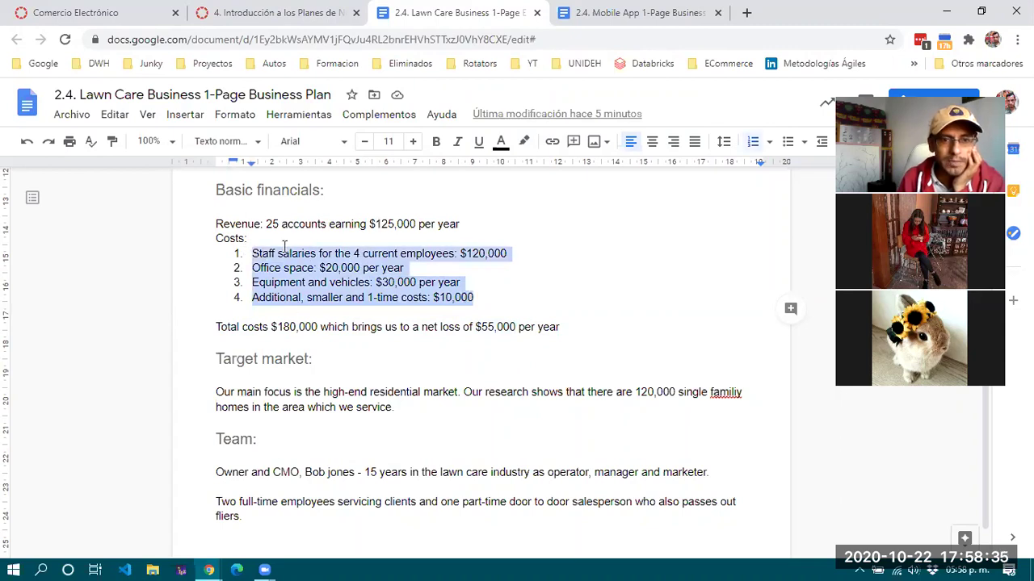
left_click_drag(263, 224, 487, 223)
left_click(487, 222)
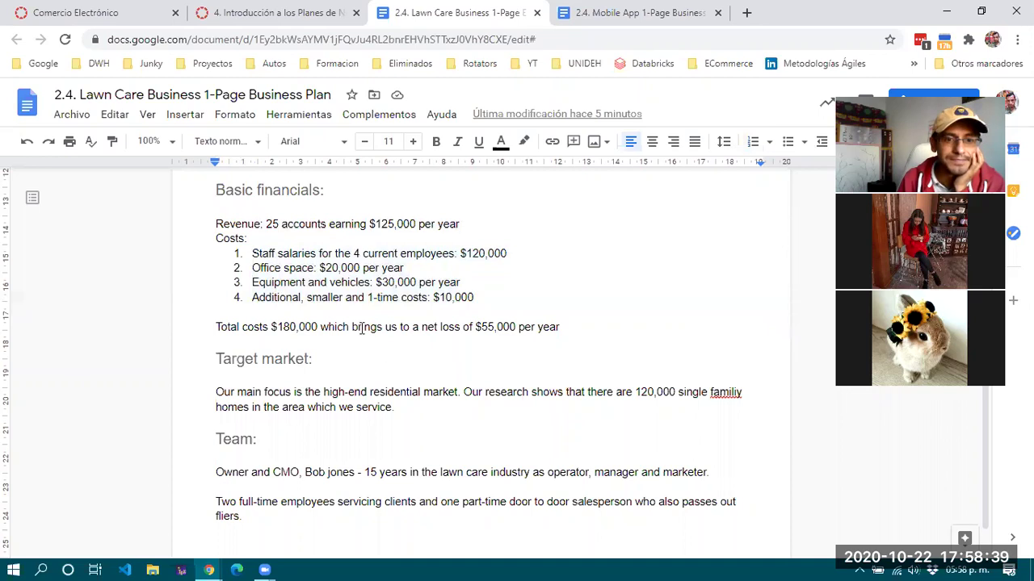
scroll(369, 335, "down", 1)
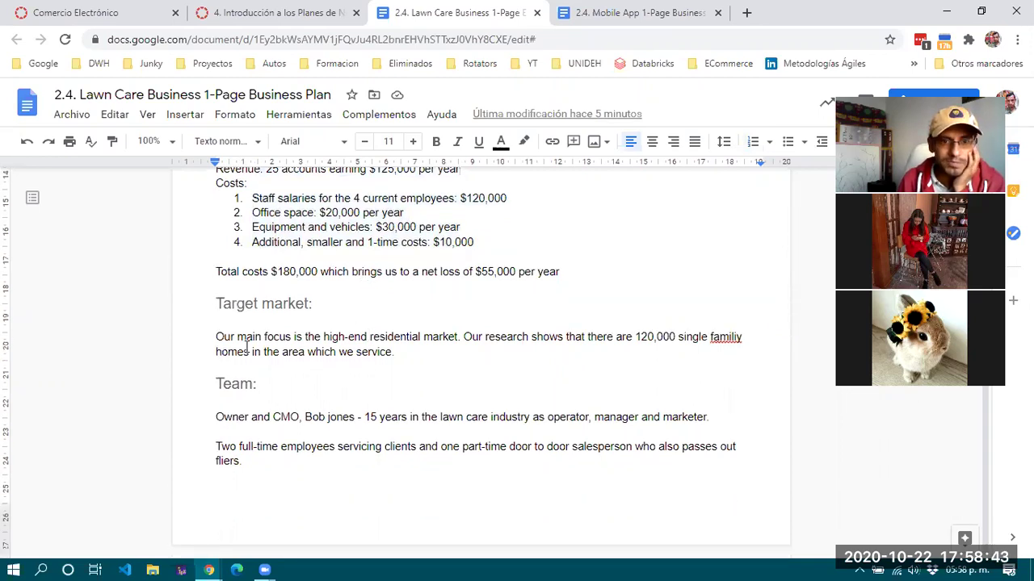
- Fix 'familiy' to 'family' in the Target market sentence about 120,000 single family homes
left_click(464, 337)
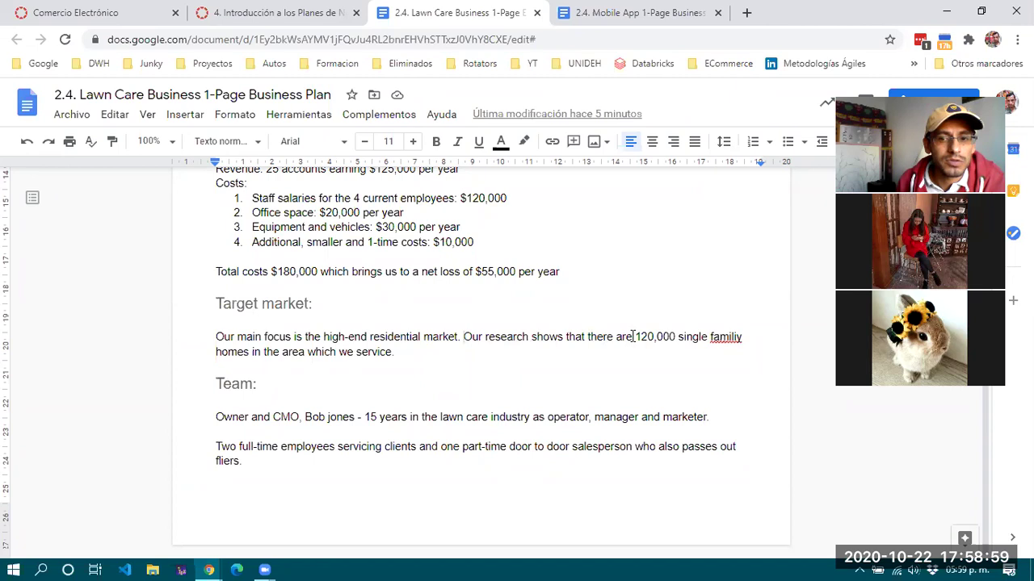
left_click_drag(643, 338, 677, 340)
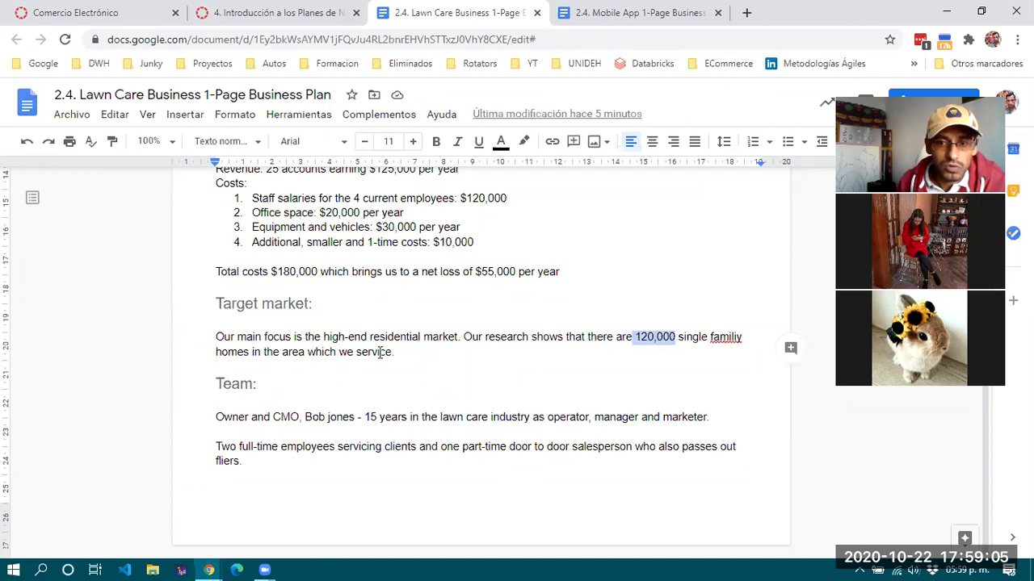
left_click(737, 339)
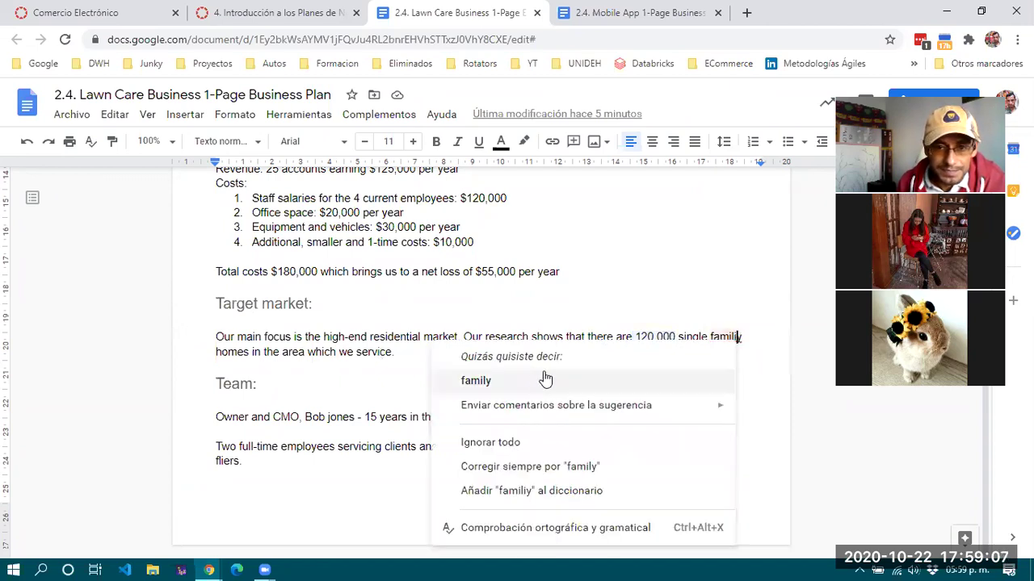
left_click(484, 380)
left_click(436, 348)
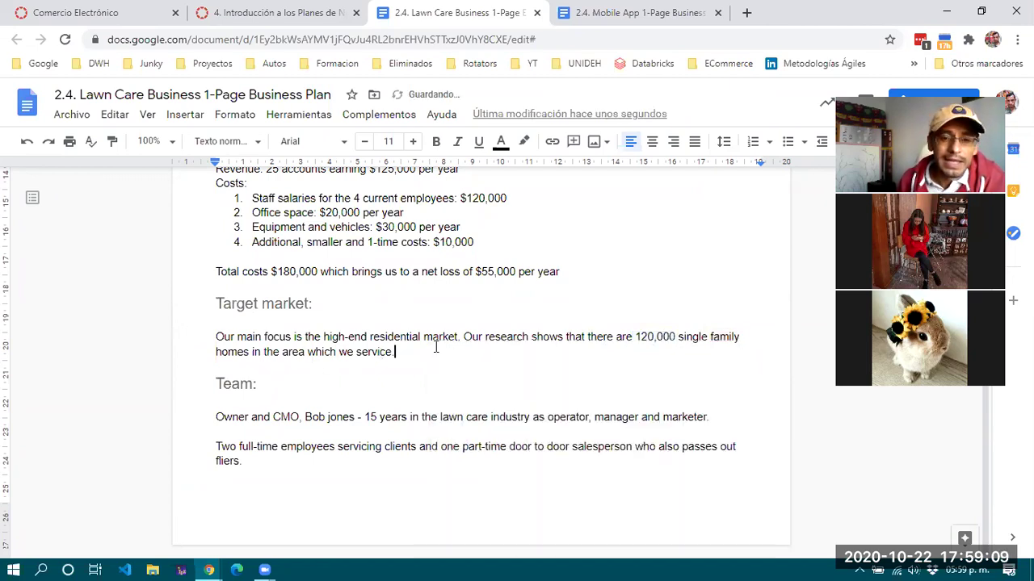
scroll(440, 348, "up", 5)
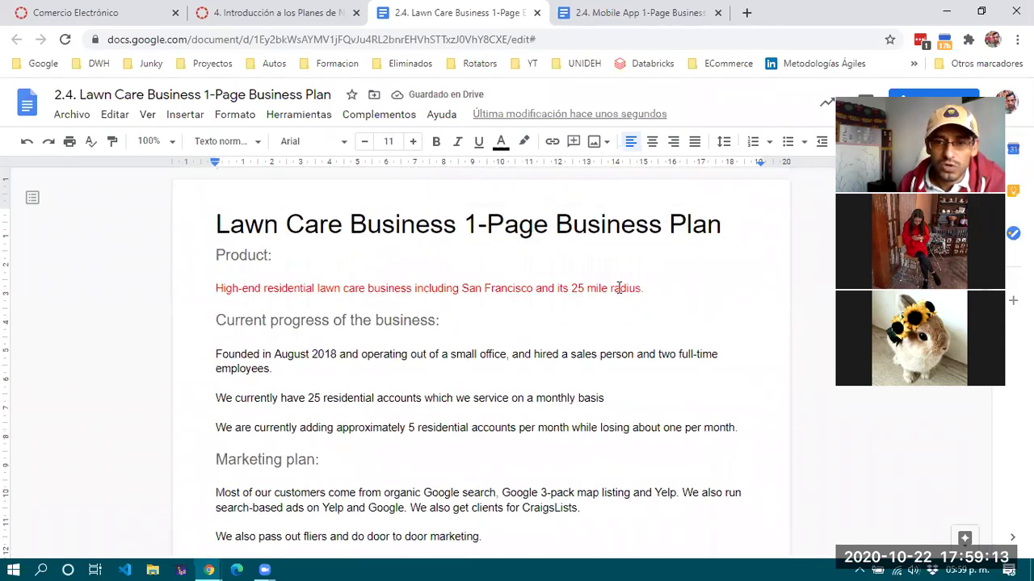
scroll(648, 364, "down", 5)
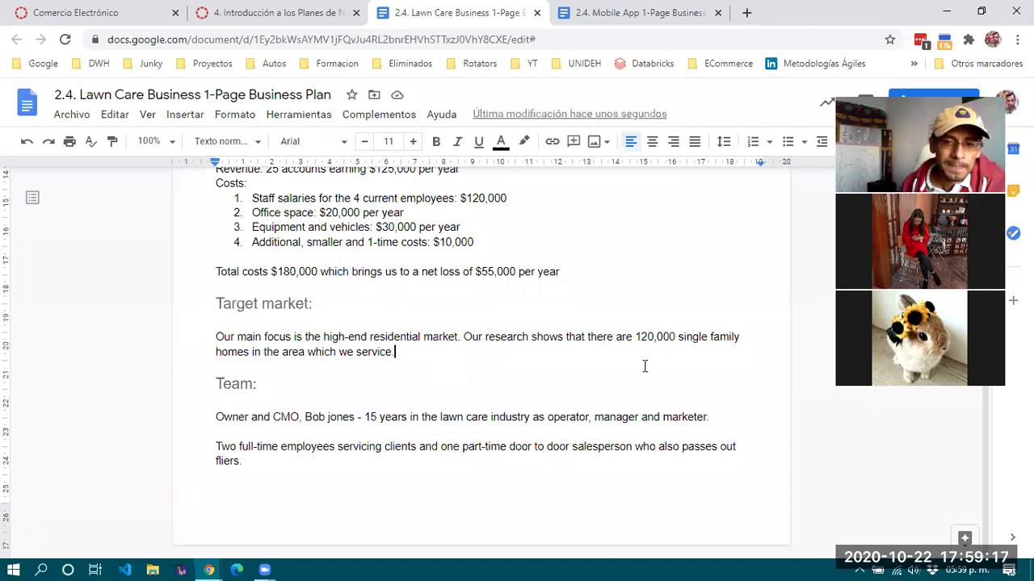
left_click_drag(637, 336, 673, 334)
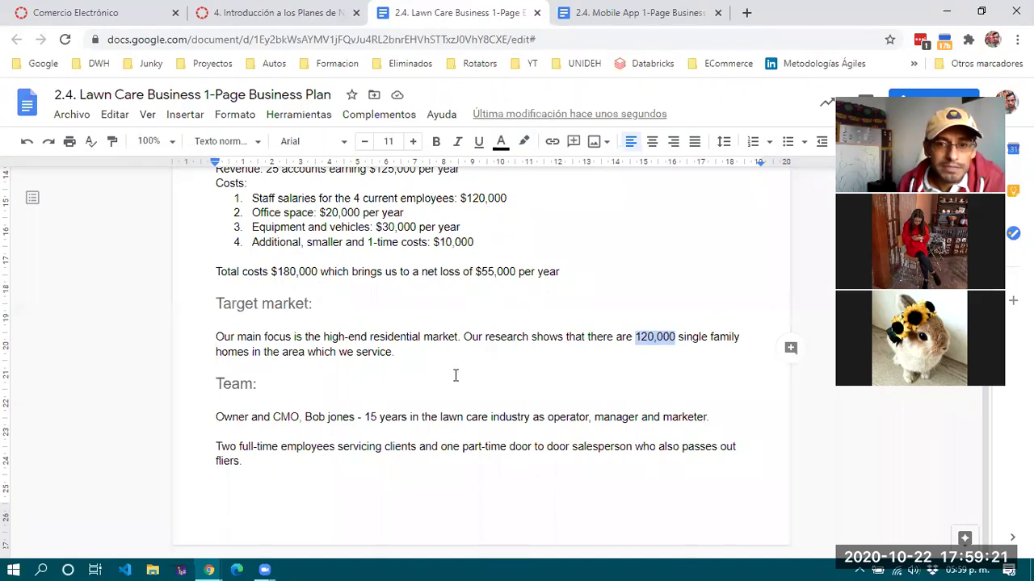
scroll(456, 375, "up", 1)
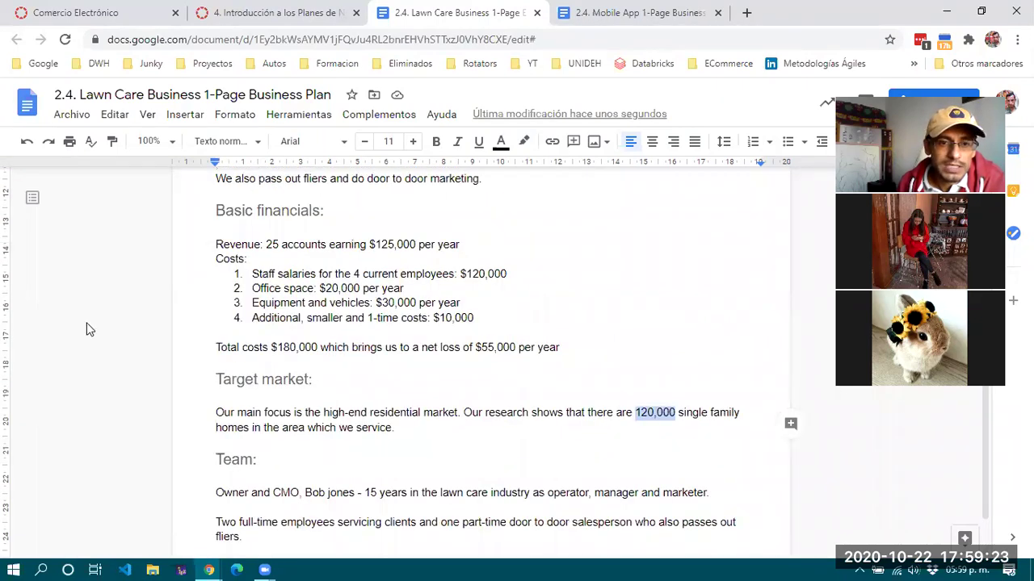
left_click_drag(267, 244, 328, 244)
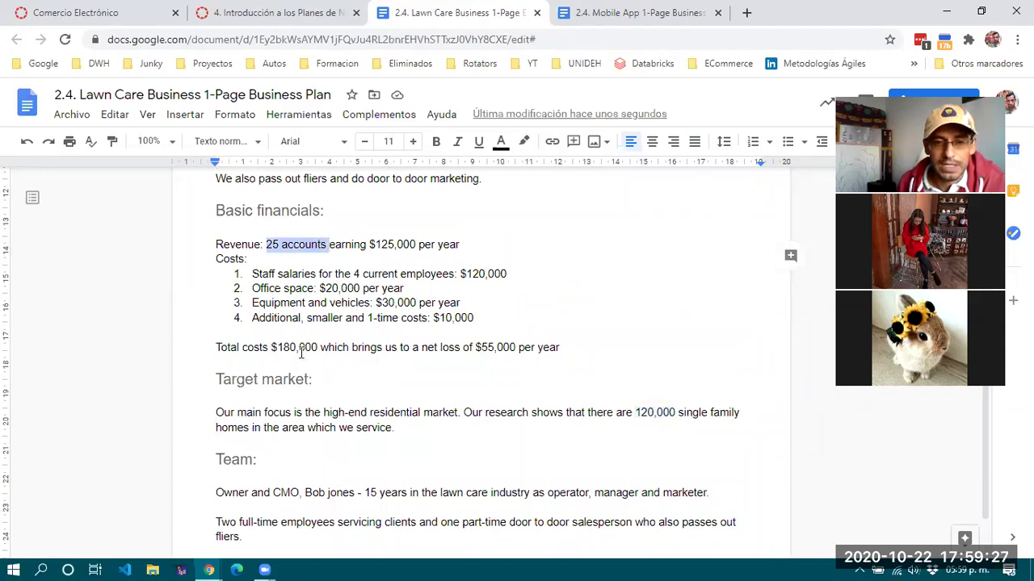
left_click_drag(271, 347, 318, 346)
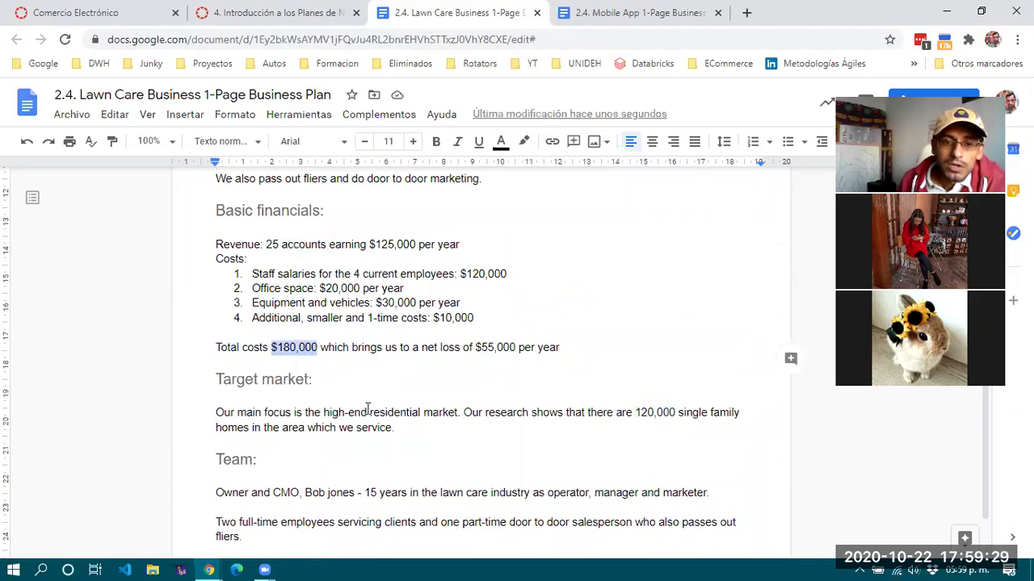
left_click(637, 413)
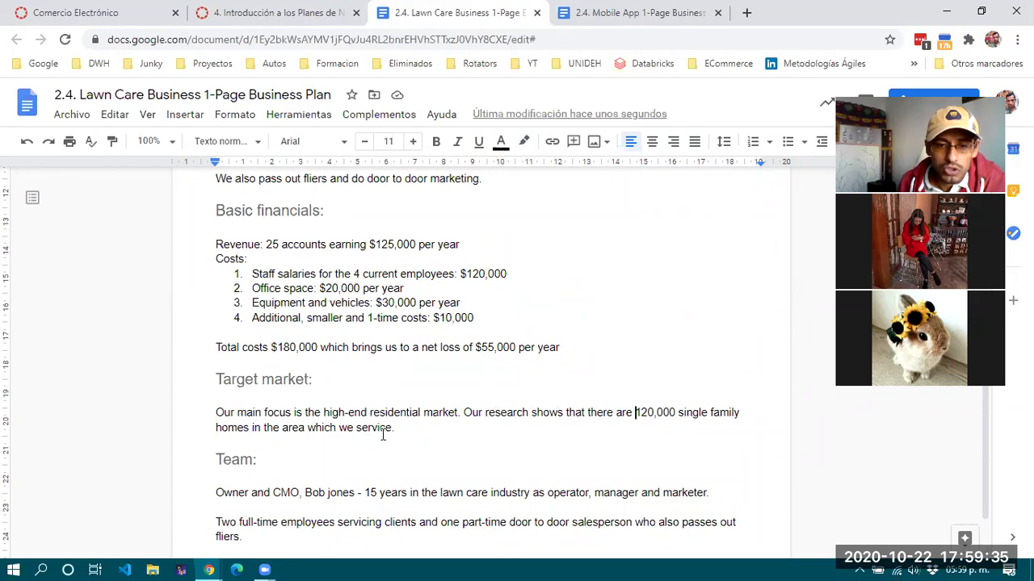
left_click(676, 410, "shift")
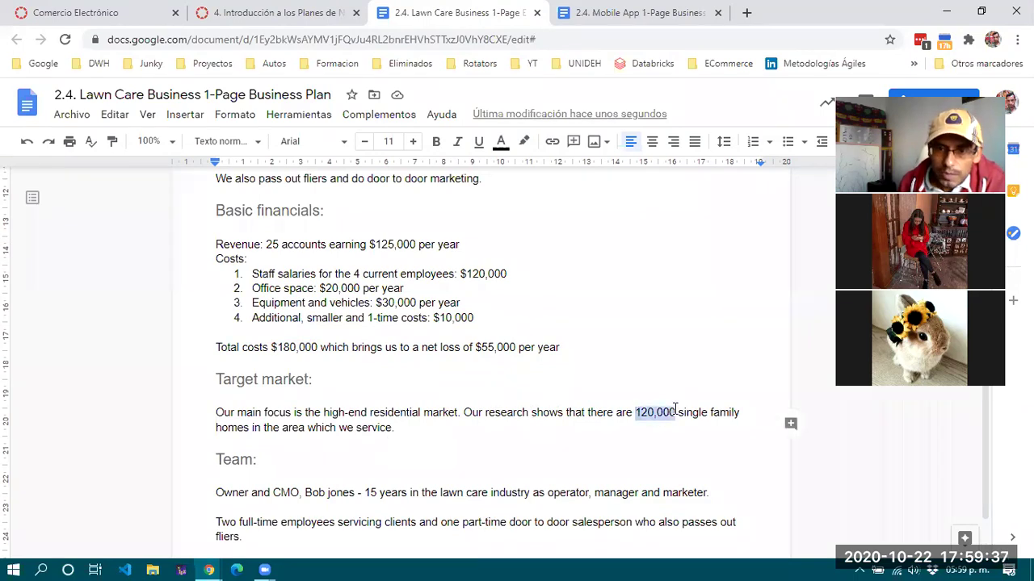
left_click(656, 412)
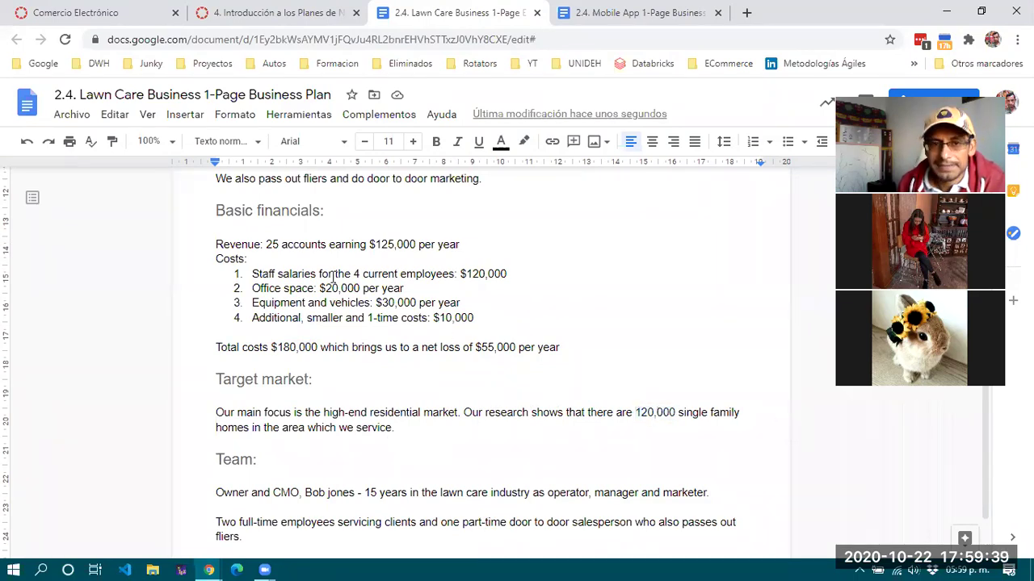
left_click_drag(638, 411, 676, 412)
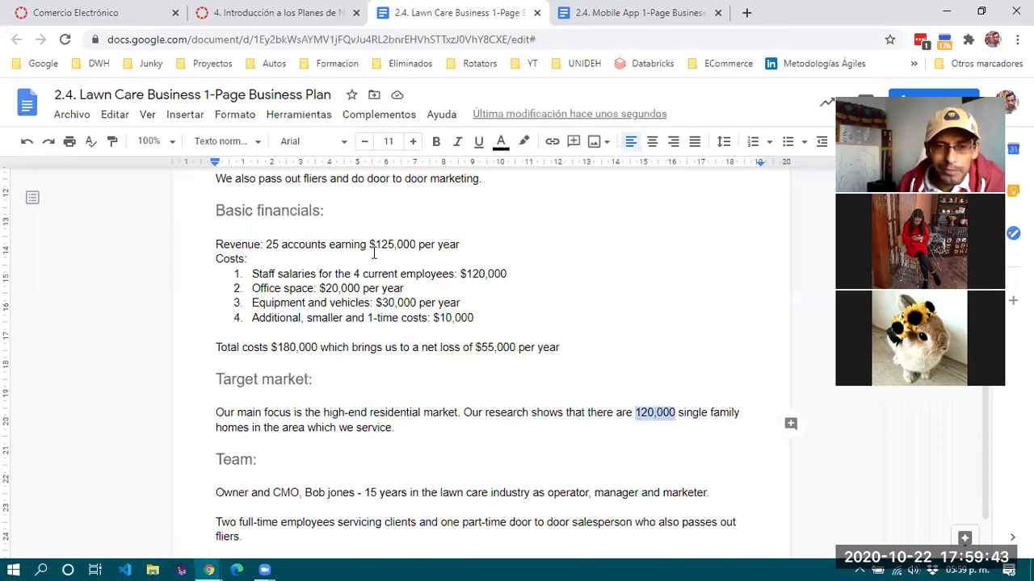
double_click(273, 245)
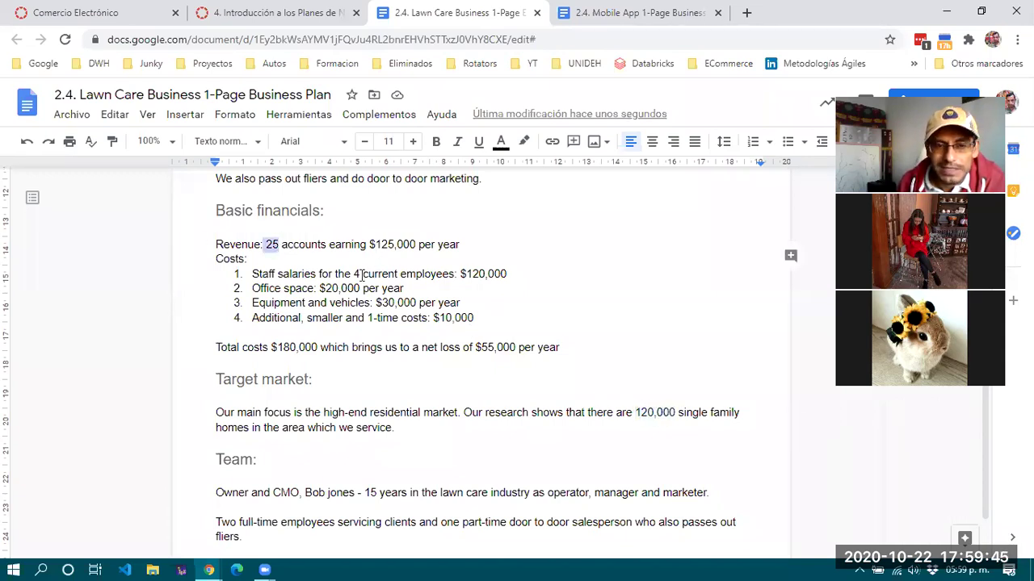
left_click(496, 347)
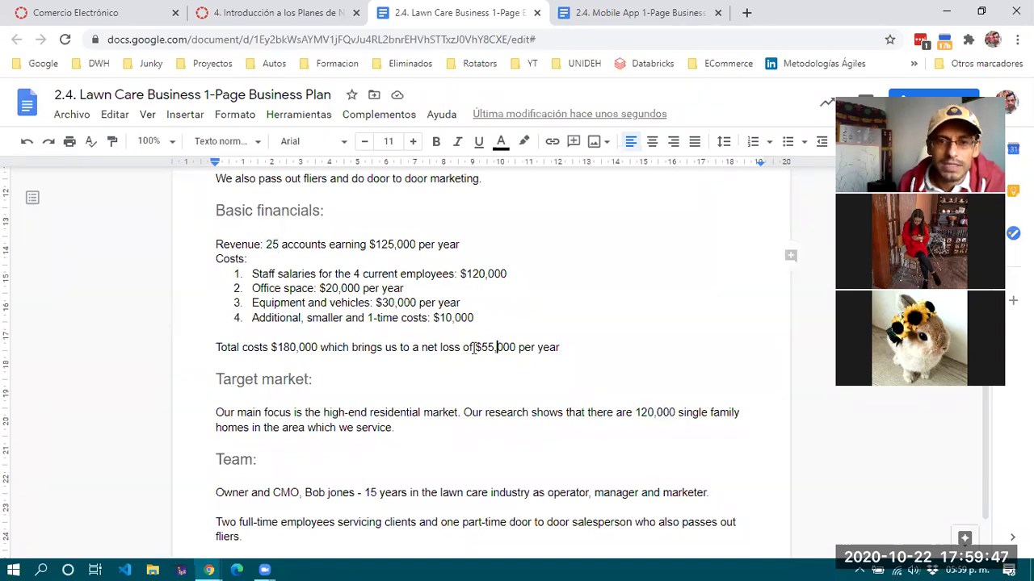
left_click(267, 244)
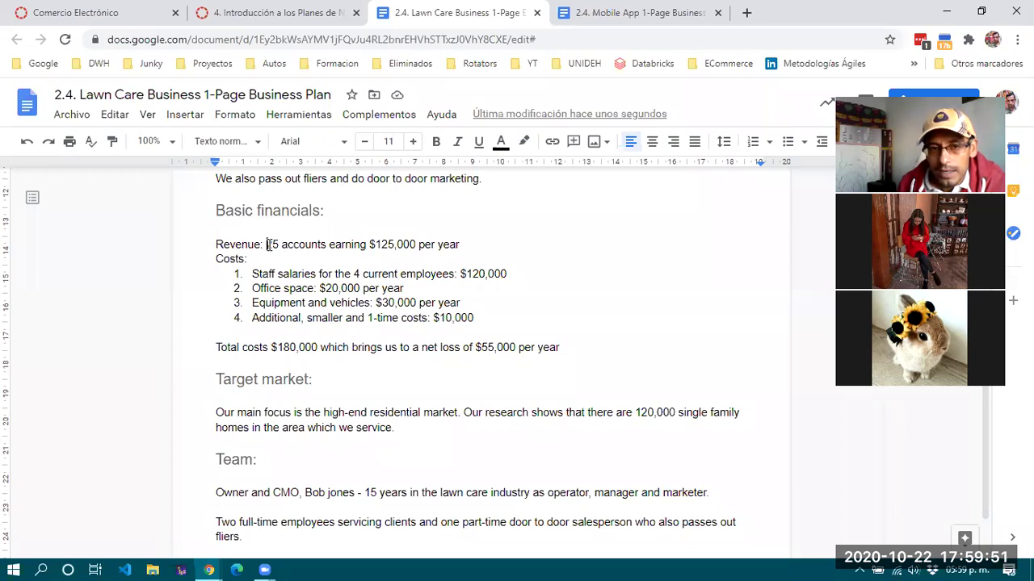
left_click_drag(252, 275, 495, 321)
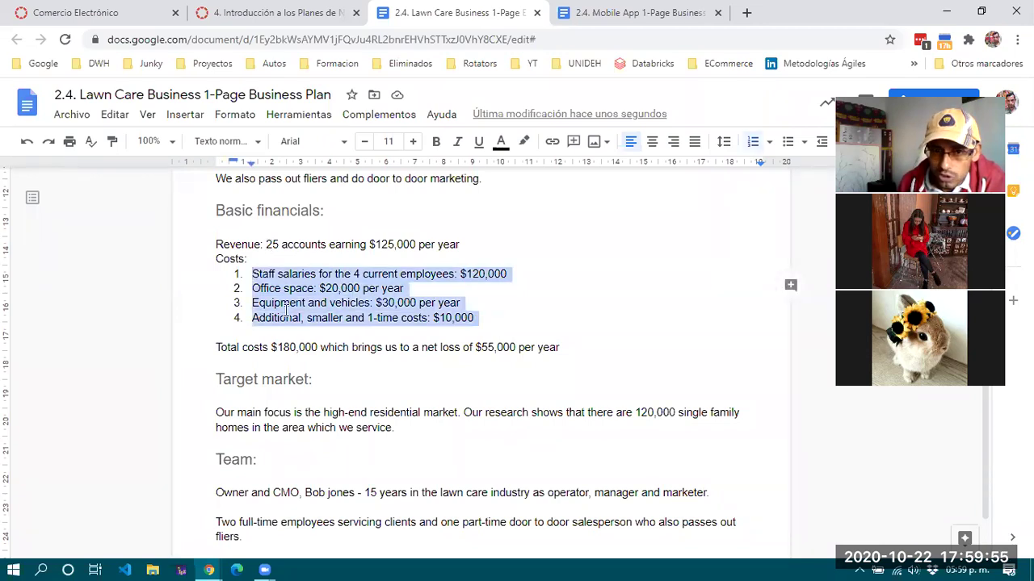